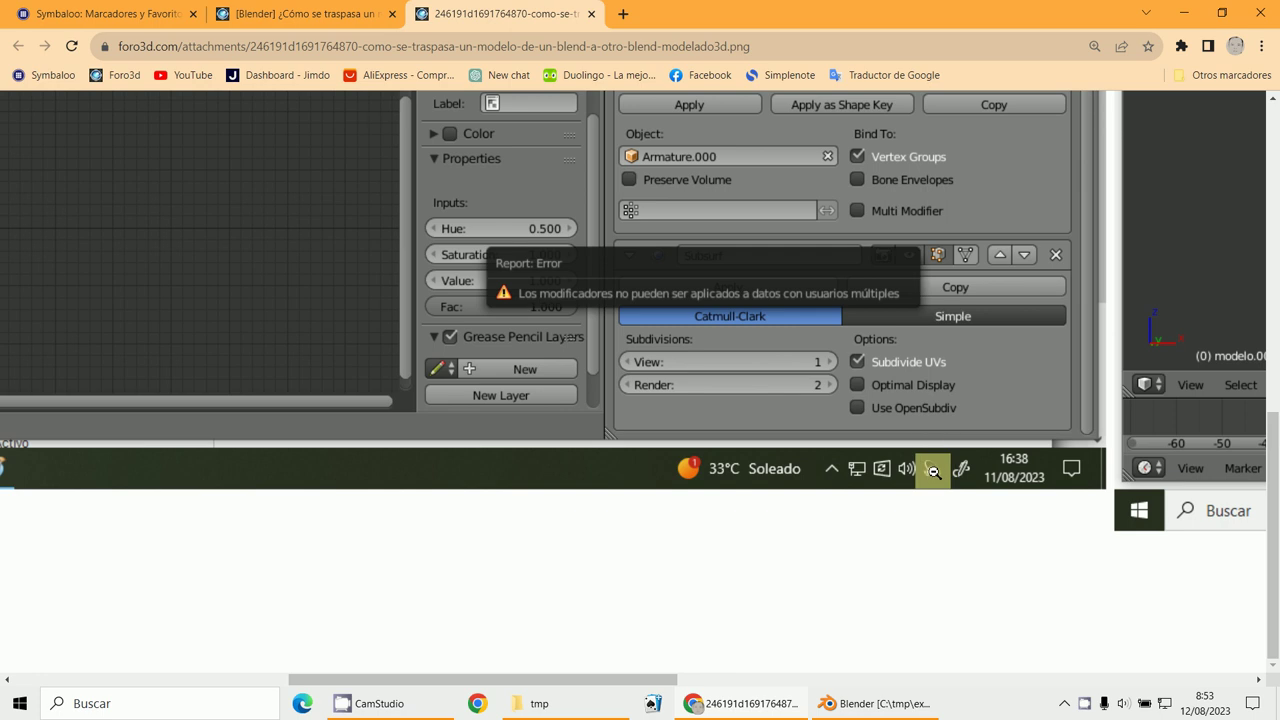
- Examine the attached screenshot, close it, and read forum posts #5 and #6 about the subdivision surface problem
{"action": "scroll", "coordinate": [933, 470], "scroll_direction": "up", "scroll_amount": 10}
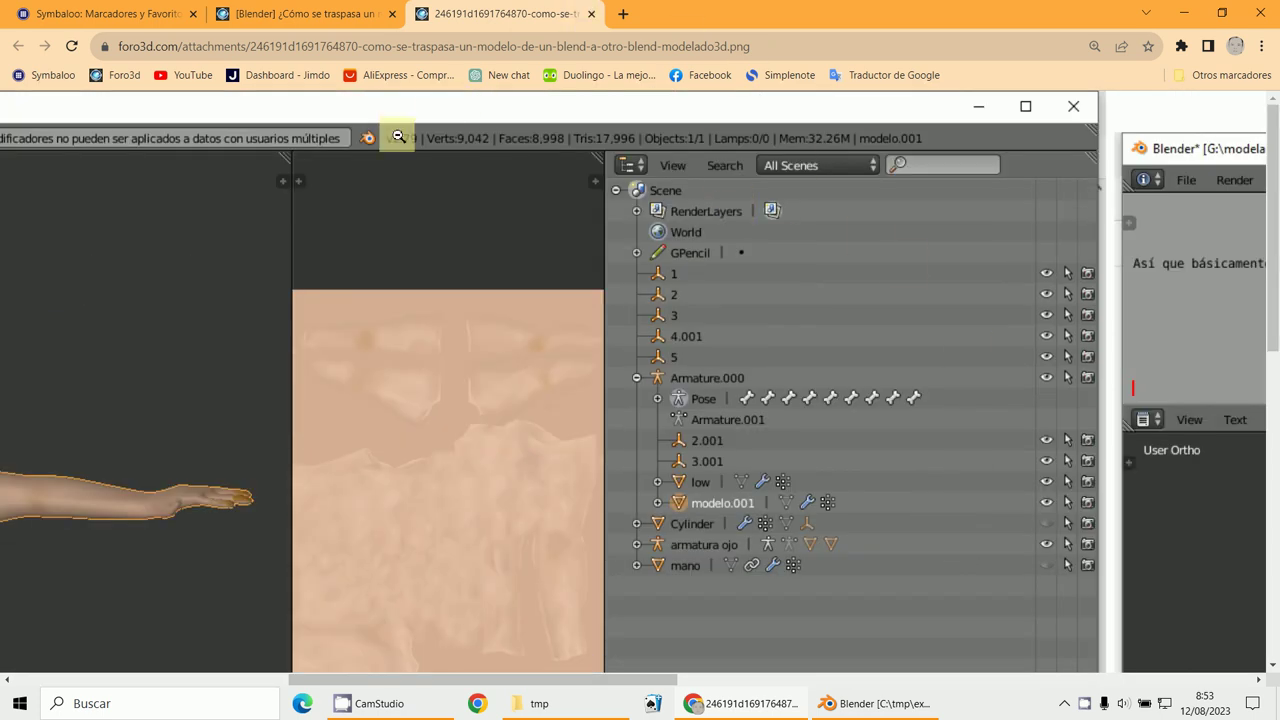
{"action": "left_click", "coordinate": [591, 14]}
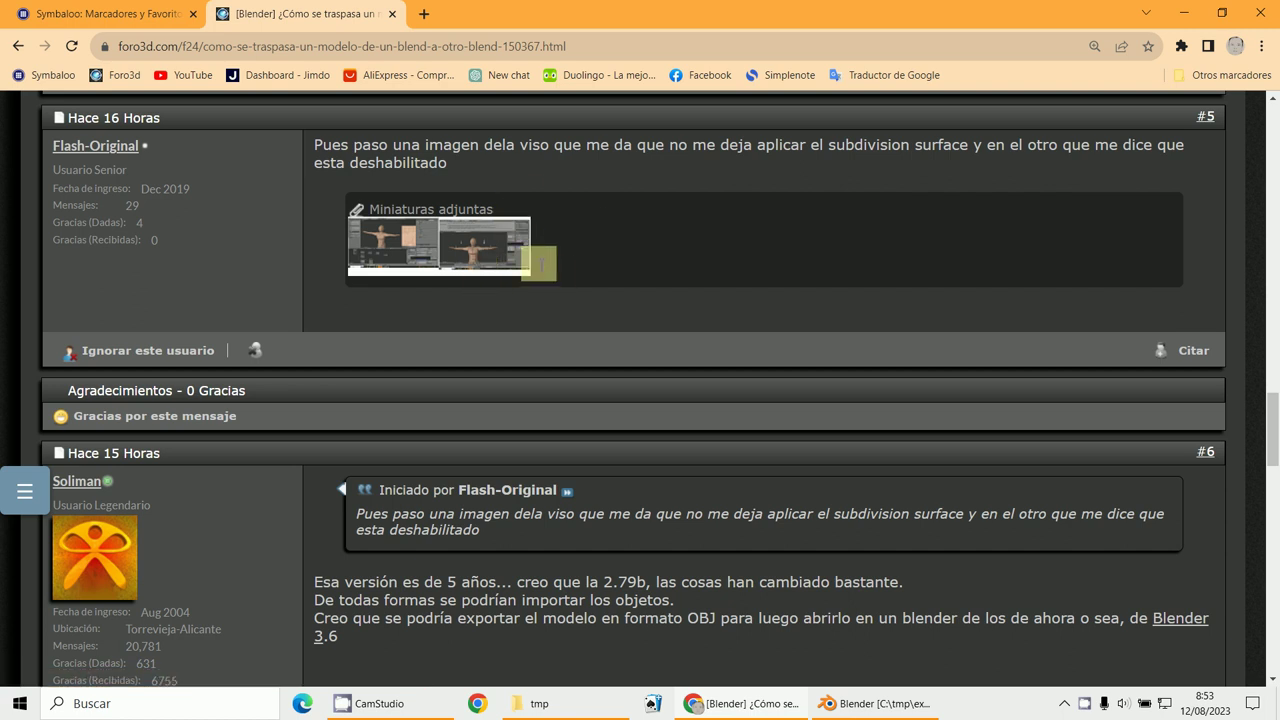
{"action": "scroll", "coordinate": [743, 640], "scroll_direction": "down", "scroll_amount": 2}
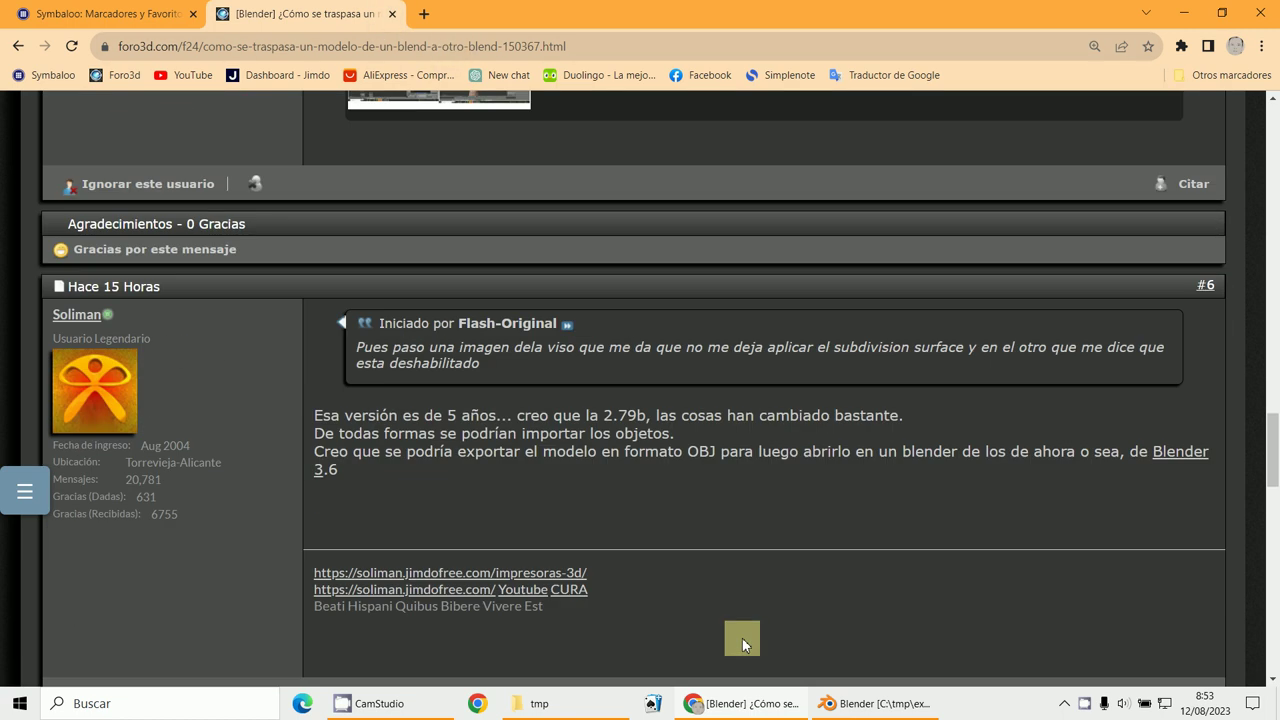
{"action": "scroll", "coordinate": [663, 246], "scroll_direction": "up", "scroll_amount": 3}
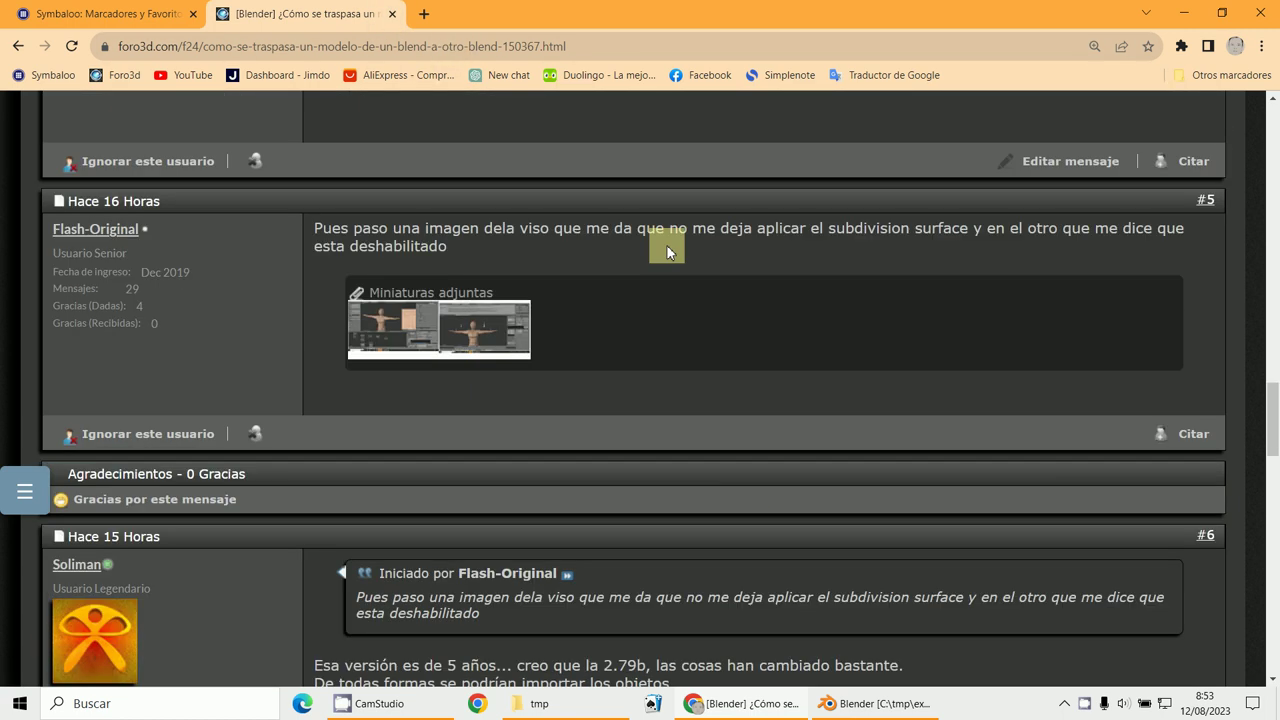
- Switch to Blender 2.79 and rename the body object's mesh data as personaje
{"action": "left_click", "coordinate": [880, 703]}
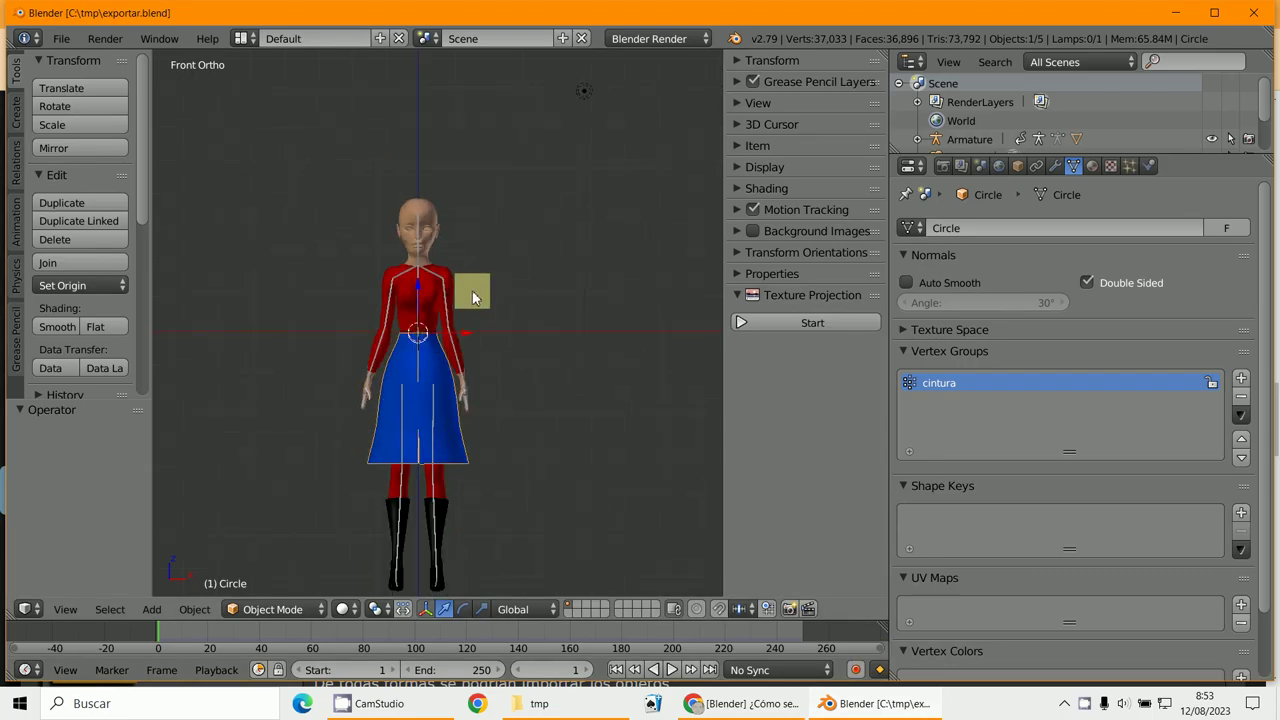
{"action": "right_click", "coordinate": [440, 275]}
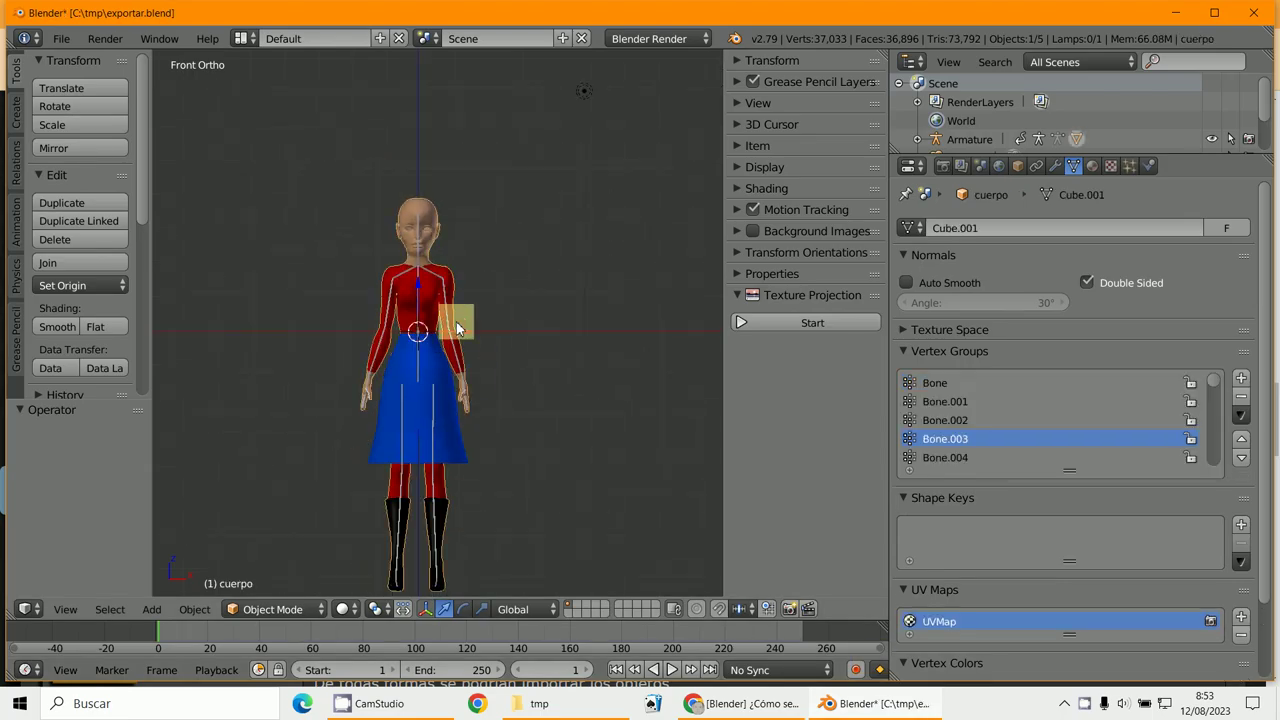
{"action": "left_click", "coordinate": [941, 228]}
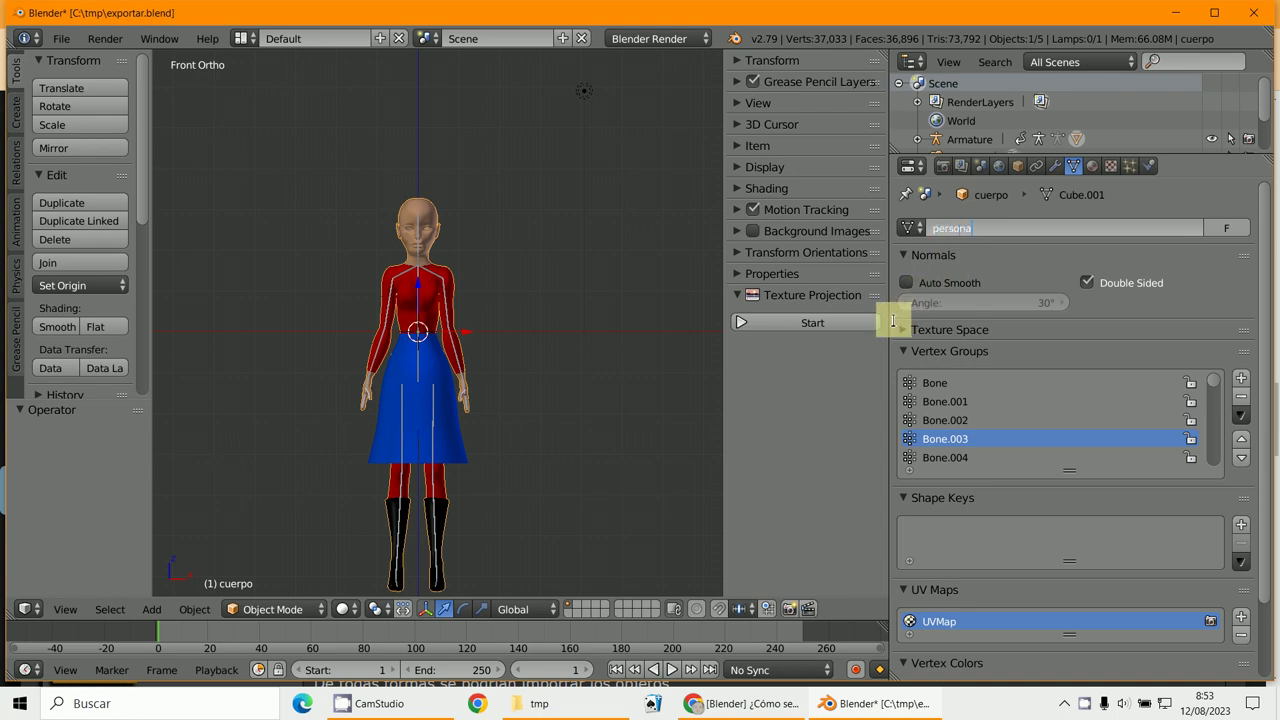
- Rename the blue skirt object's mesh data as falda
{"action": "right_click", "coordinate": [372, 432]}
{"action": "left_click", "coordinate": [980, 228]}
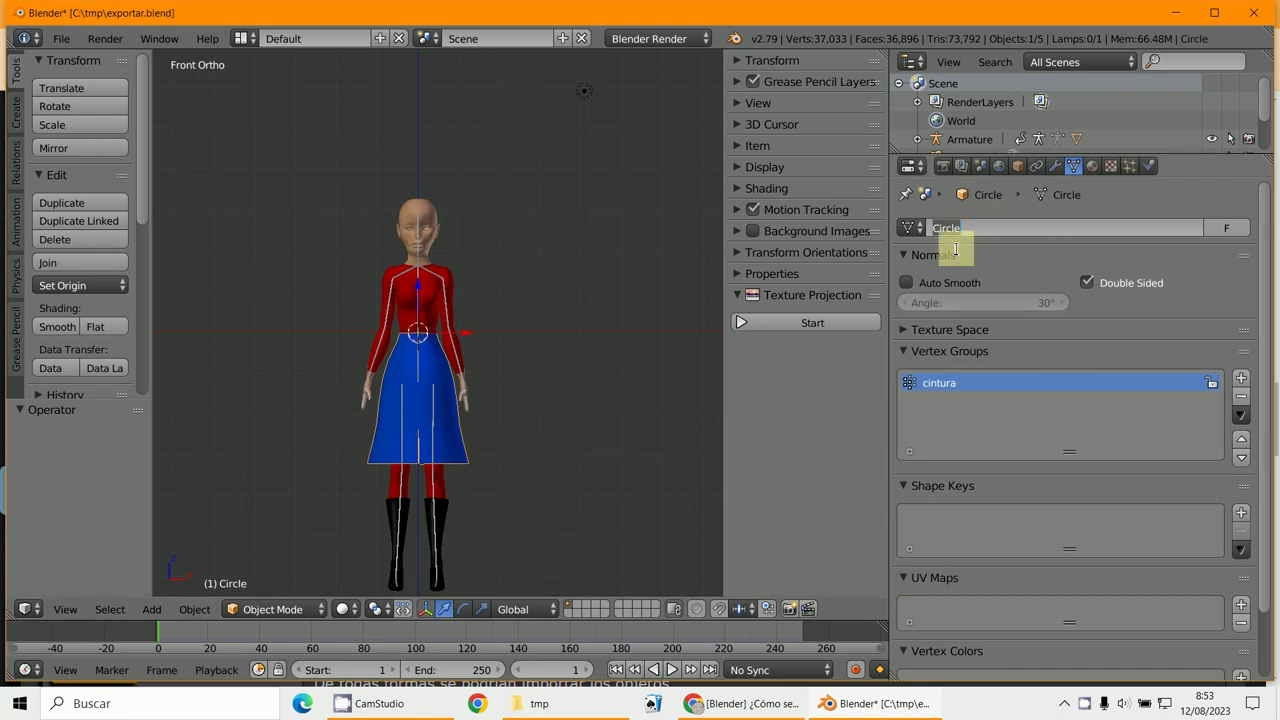
{"action": "type", "text": "falda"}
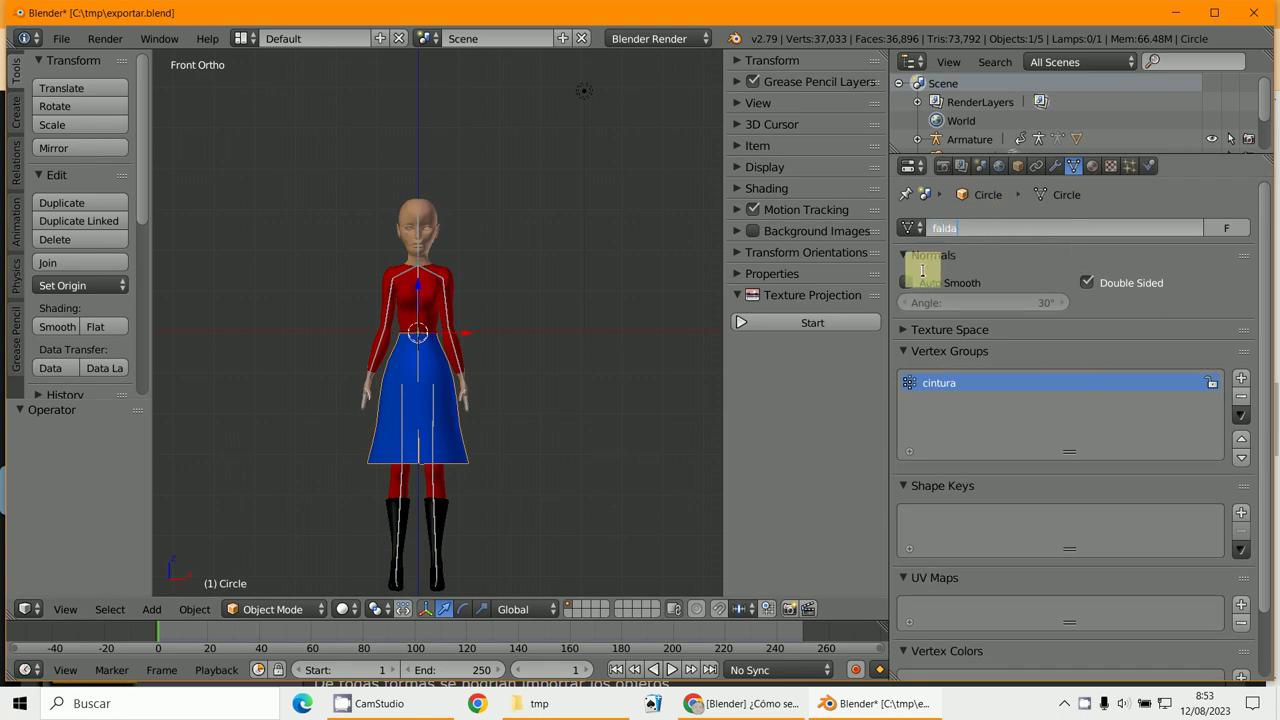
- Check the data names of the body and of the armature
{"action": "right_click", "coordinate": [448, 312]}
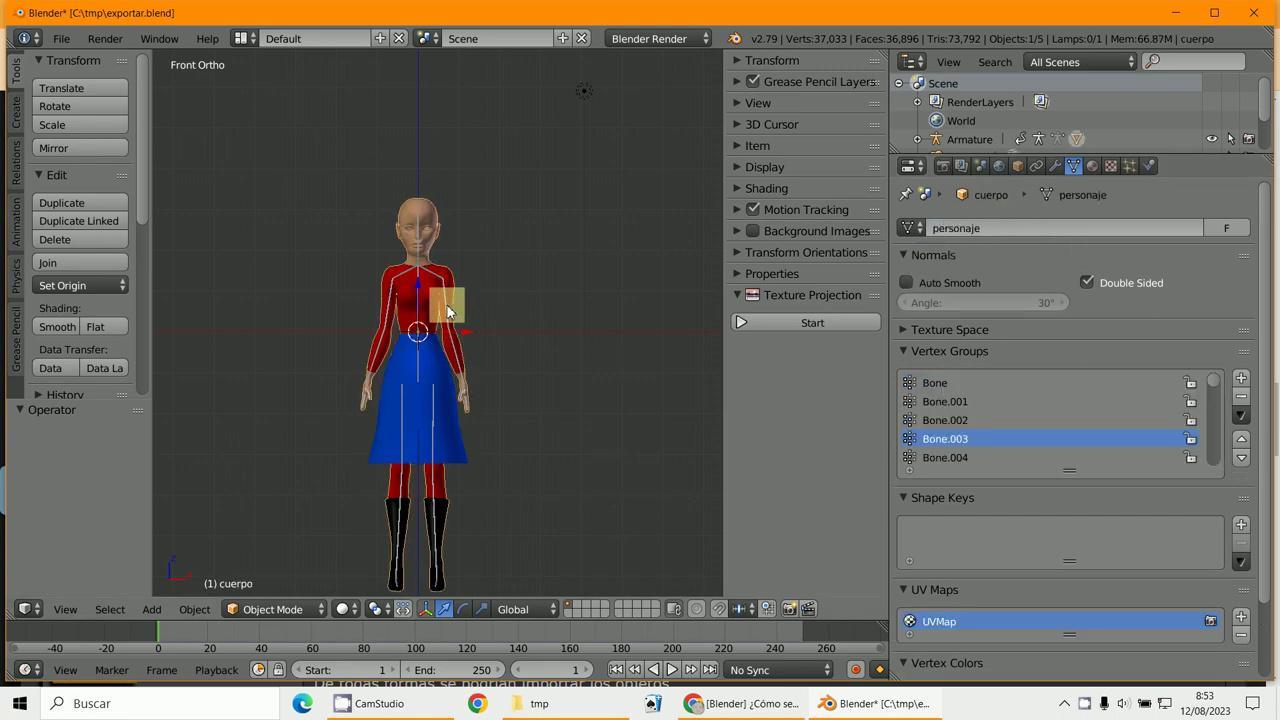
{"action": "right_click", "coordinate": [448, 312]}
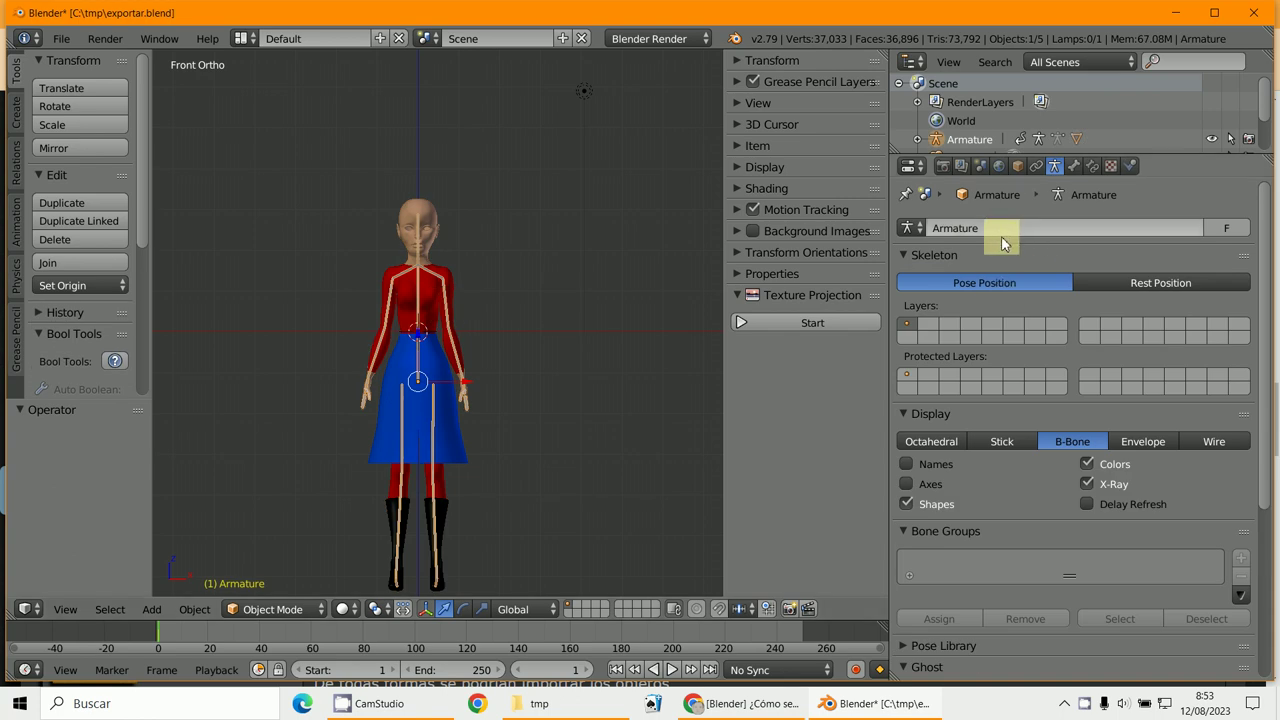
{"action": "left_click", "coordinate": [470, 278]}
- With the body selected, export to Wavefront OBJ as 33333.obj in C:\tmp
{"action": "right_click", "coordinate": [430, 229]}
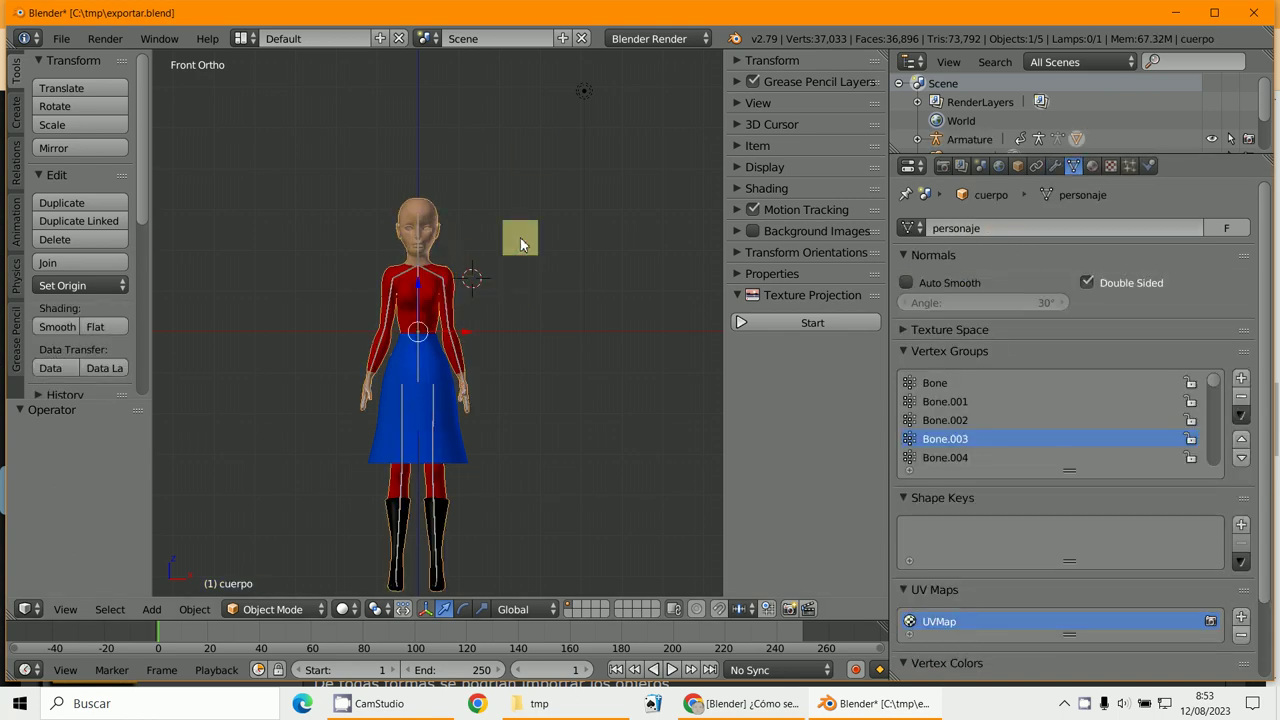
{"action": "left_click", "coordinate": [60, 39]}
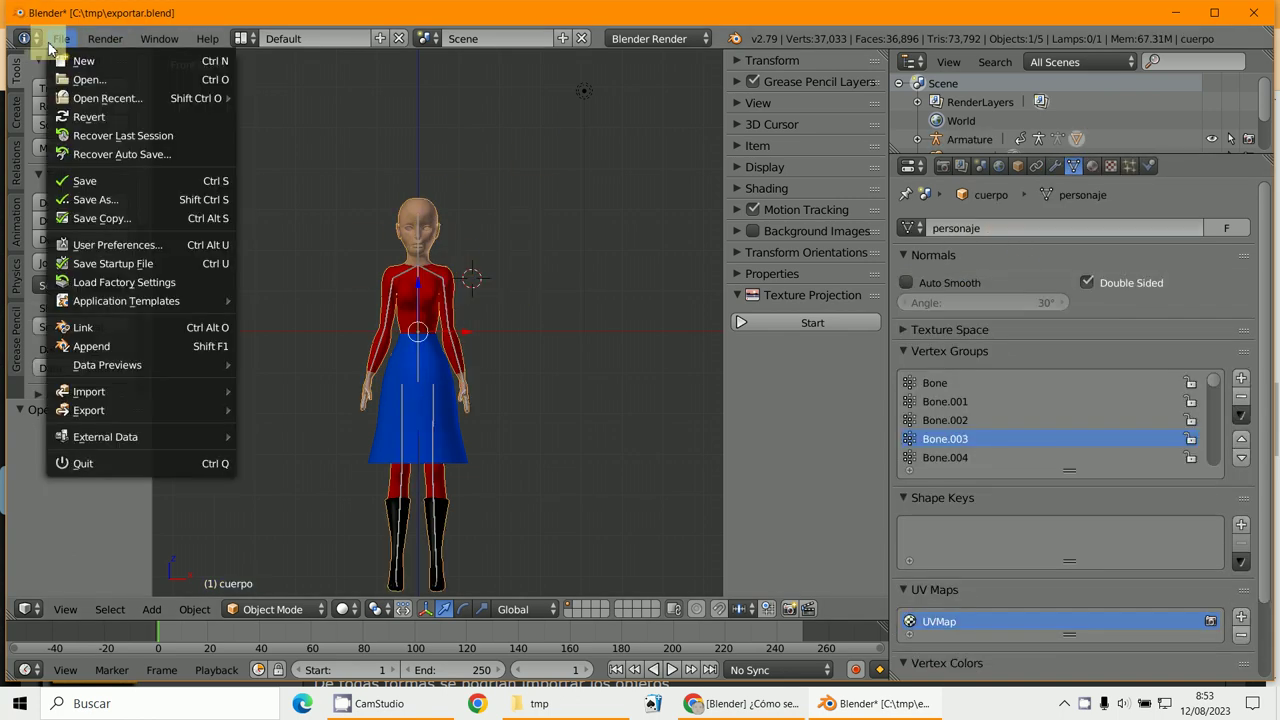
{"action": "mouse_move", "coordinate": [126, 410]}
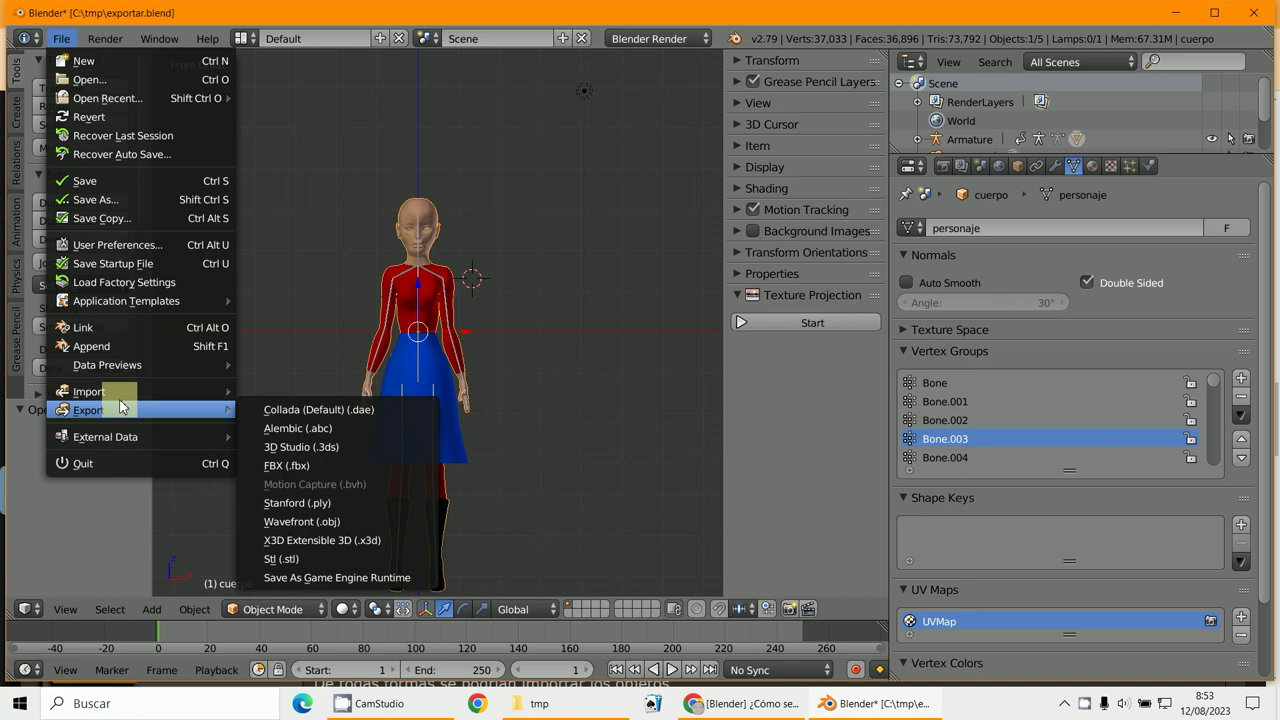
{"action": "left_click", "coordinate": [338, 530]}
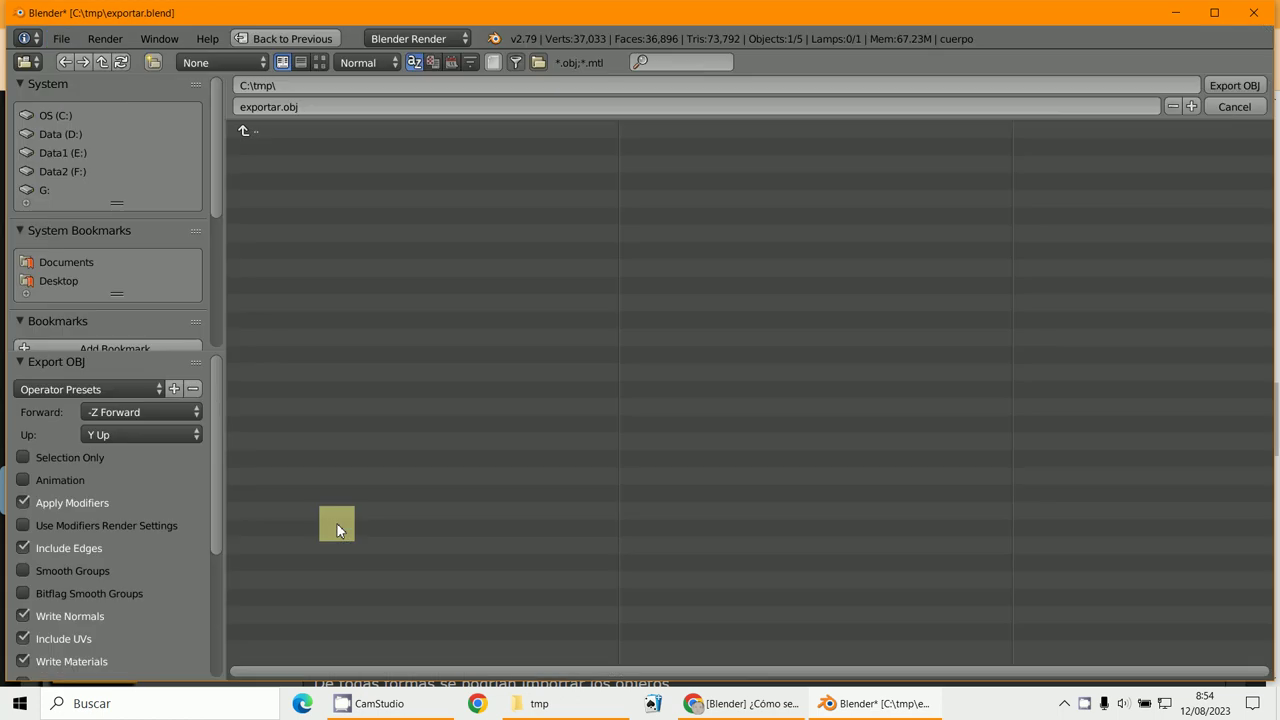
{"action": "left_click", "coordinate": [74, 116]}
{"action": "left_click", "coordinate": [262, 406]}
{"action": "left_click", "coordinate": [266, 108]}
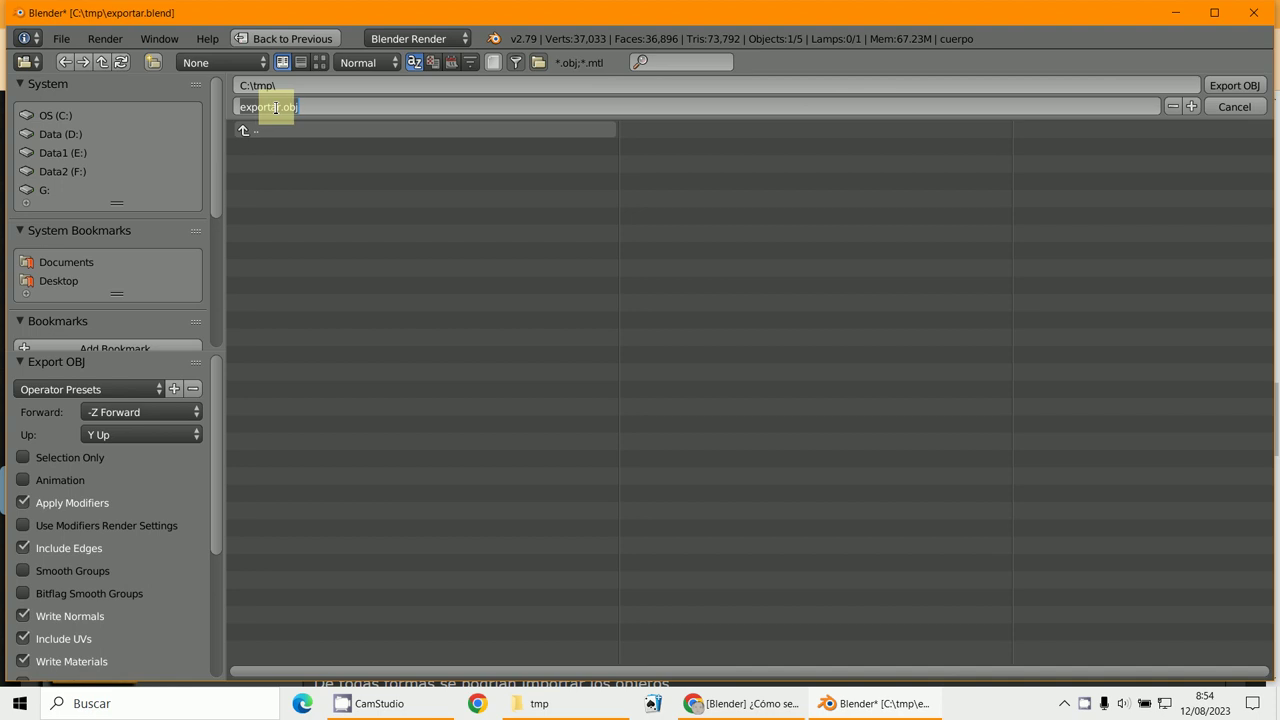
{"action": "left_click_drag", "start_coordinate": [281, 108], "coordinate": [190, 110]}
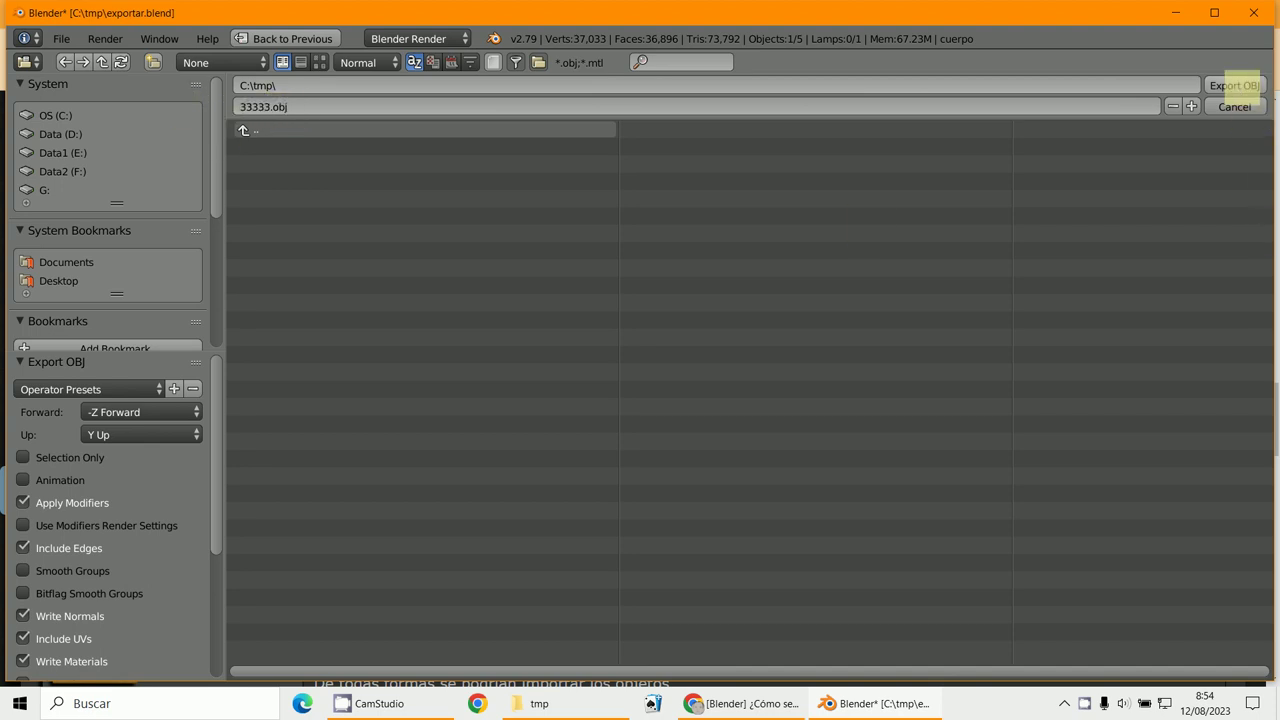
{"action": "left_click", "coordinate": [1242, 86]}
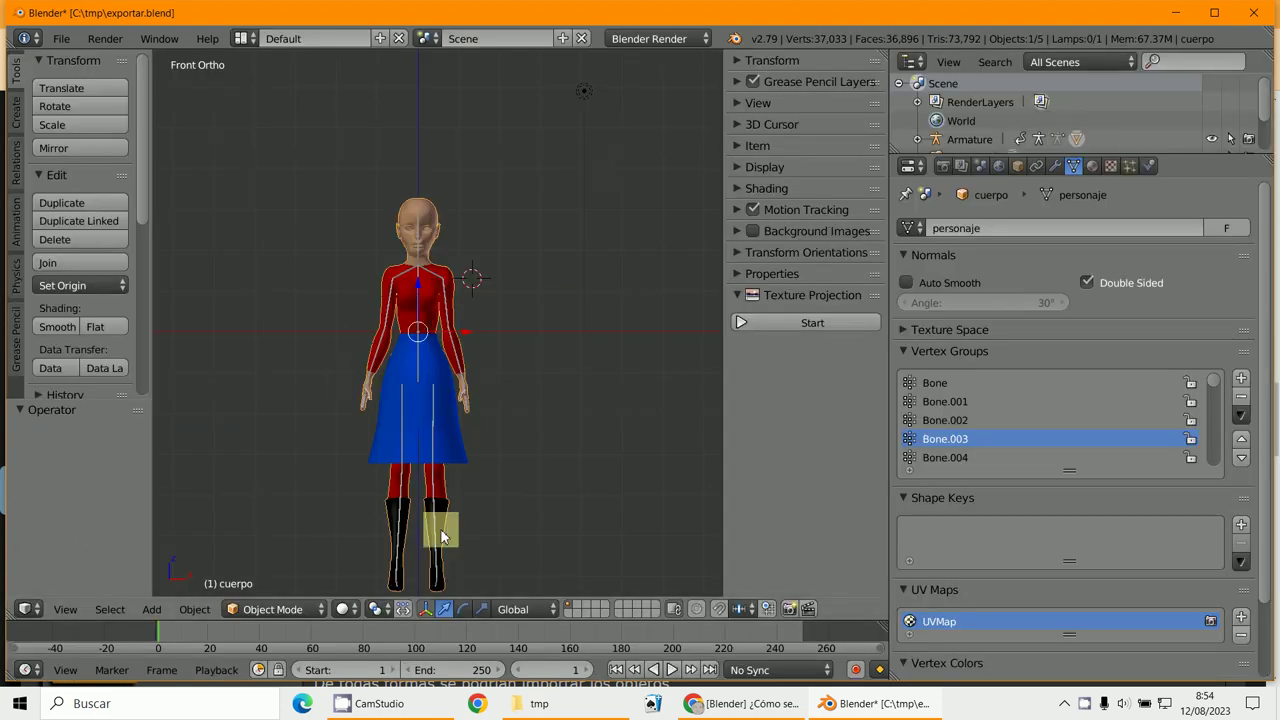
- With the skirt selected, export to Wavefront OBJ as 44444.obj in C:\tmp
{"action": "right_click", "coordinate": [456, 457]}
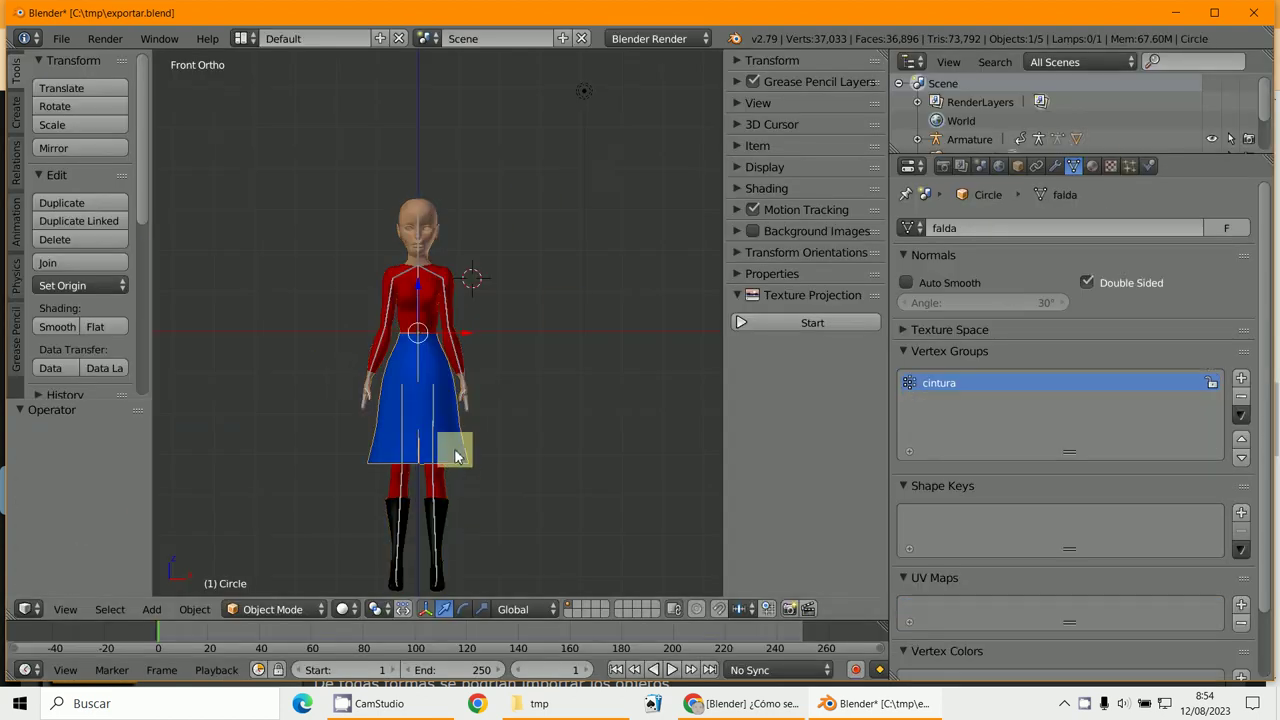
{"action": "left_click", "coordinate": [55, 39]}
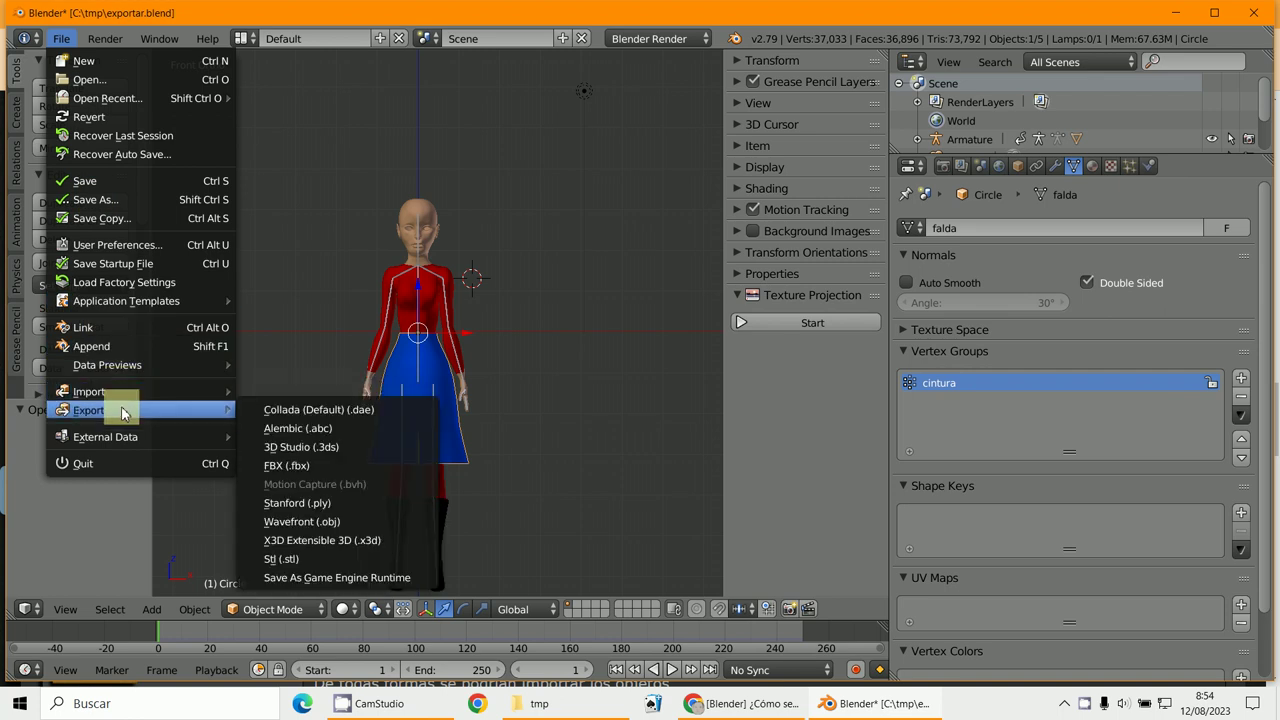
{"action": "left_click", "coordinate": [351, 522]}
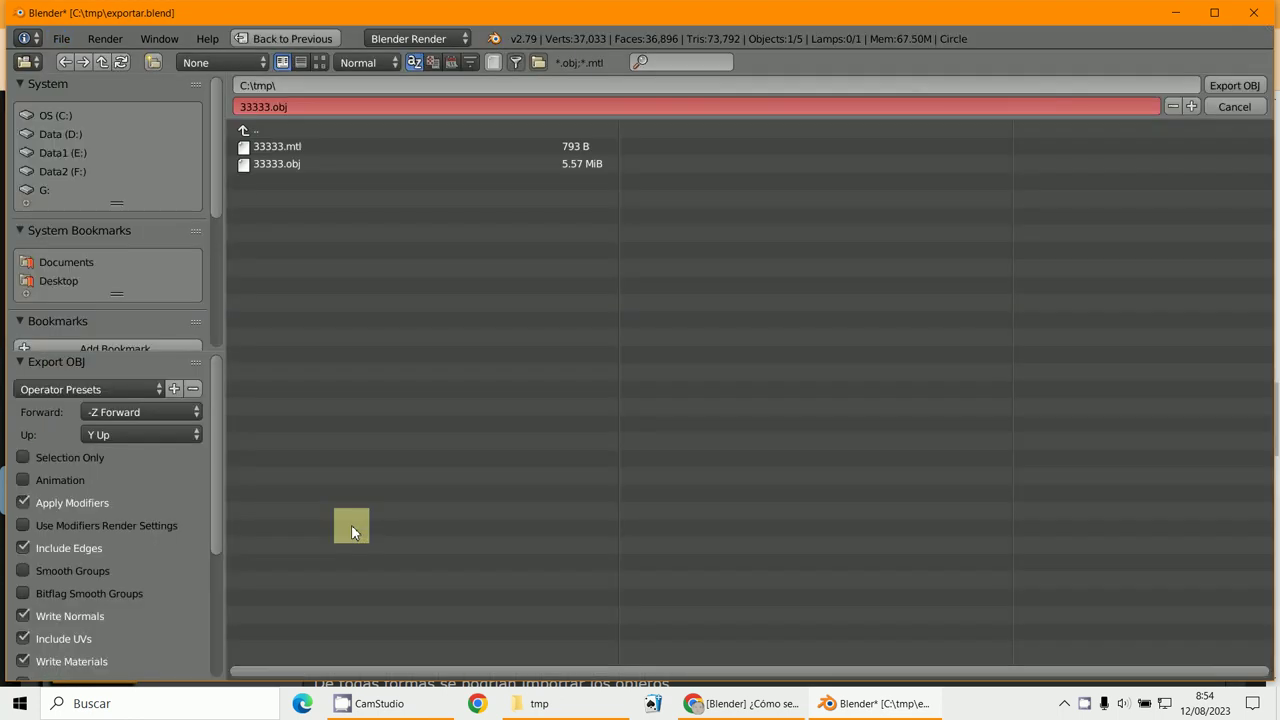
{"action": "left_click", "coordinate": [271, 111]}
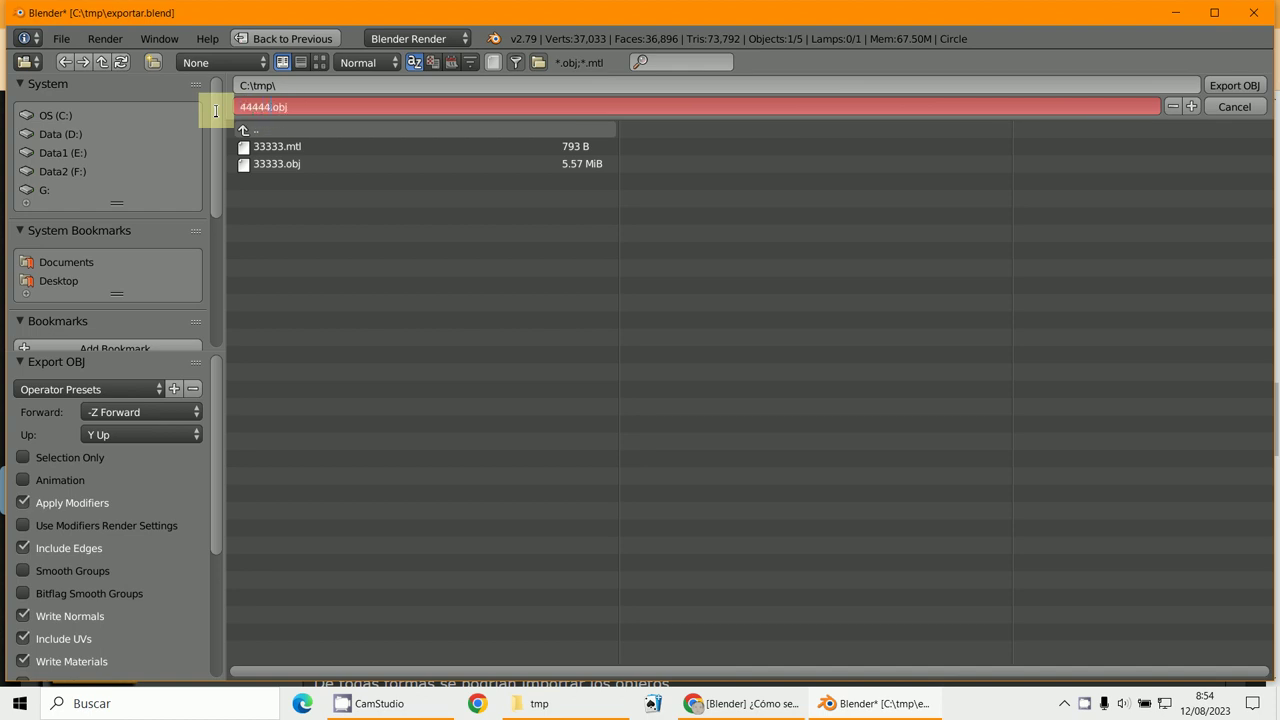
{"action": "left_click", "coordinate": [1235, 85]}
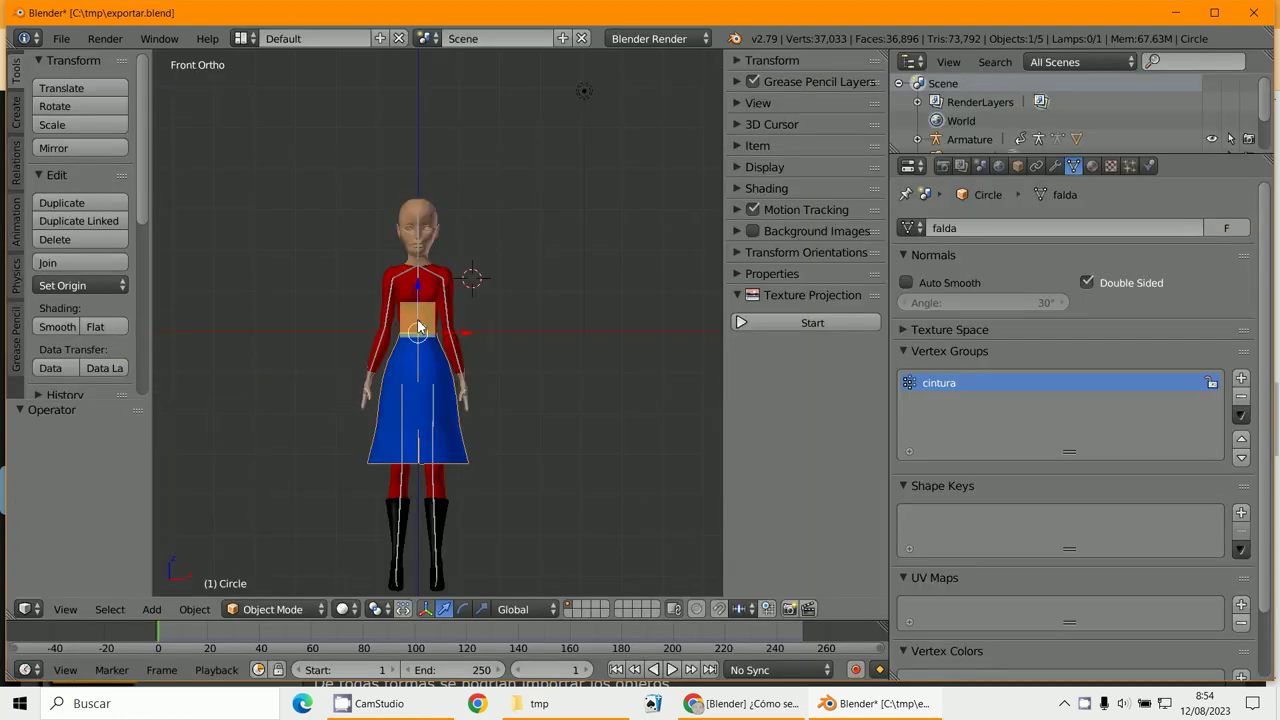
- Select the armature and look over the export formats available for it
{"action": "right_click", "coordinate": [418, 326]}
{"action": "right_click", "coordinate": [418, 318]}
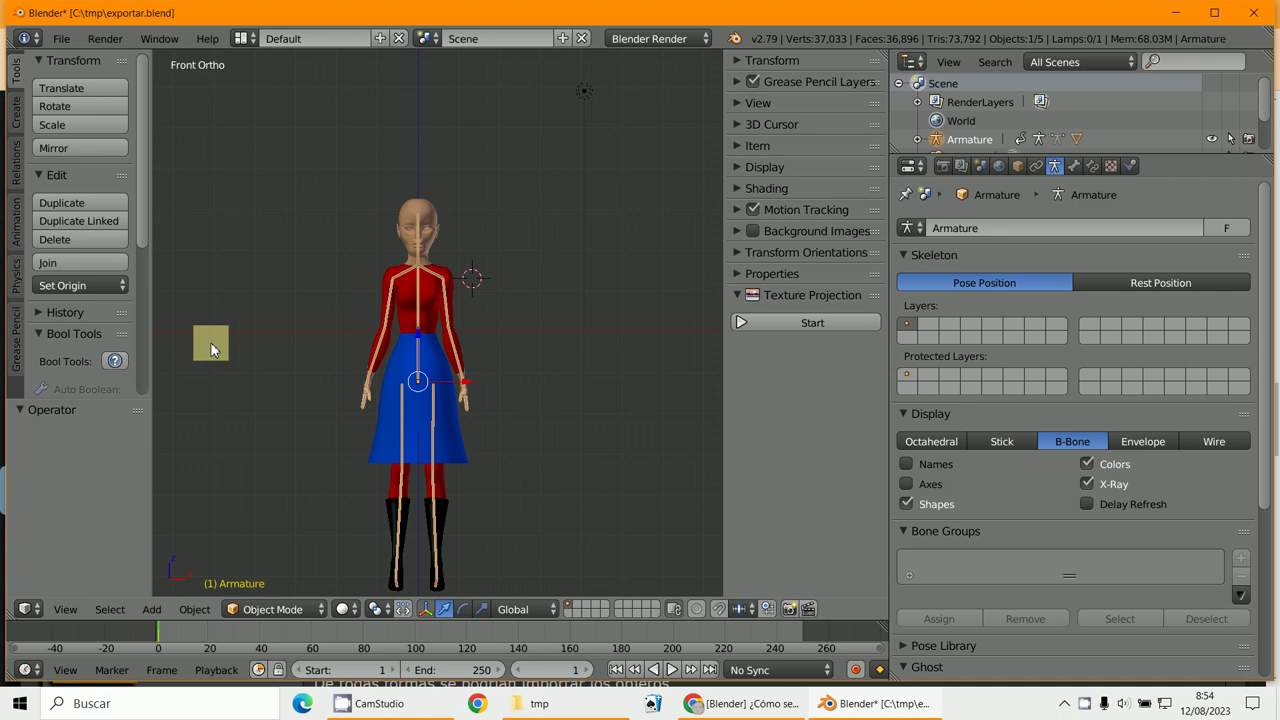
{"action": "left_click", "coordinate": [60, 38]}
{"action": "mouse_move", "coordinate": [119, 411]}
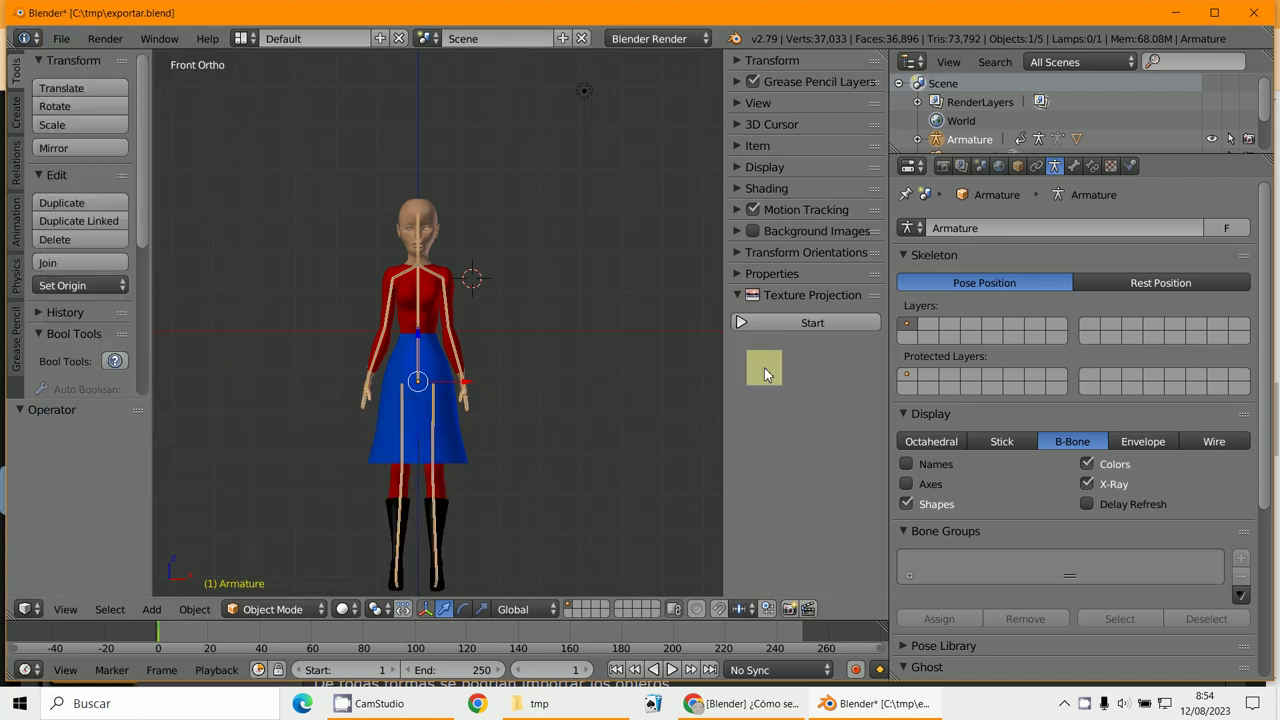
- Minimize the open Blender 2.79 and browser windows and launch Blender 3.6 from the desktop
{"action": "left_click", "coordinate": [1175, 13]}
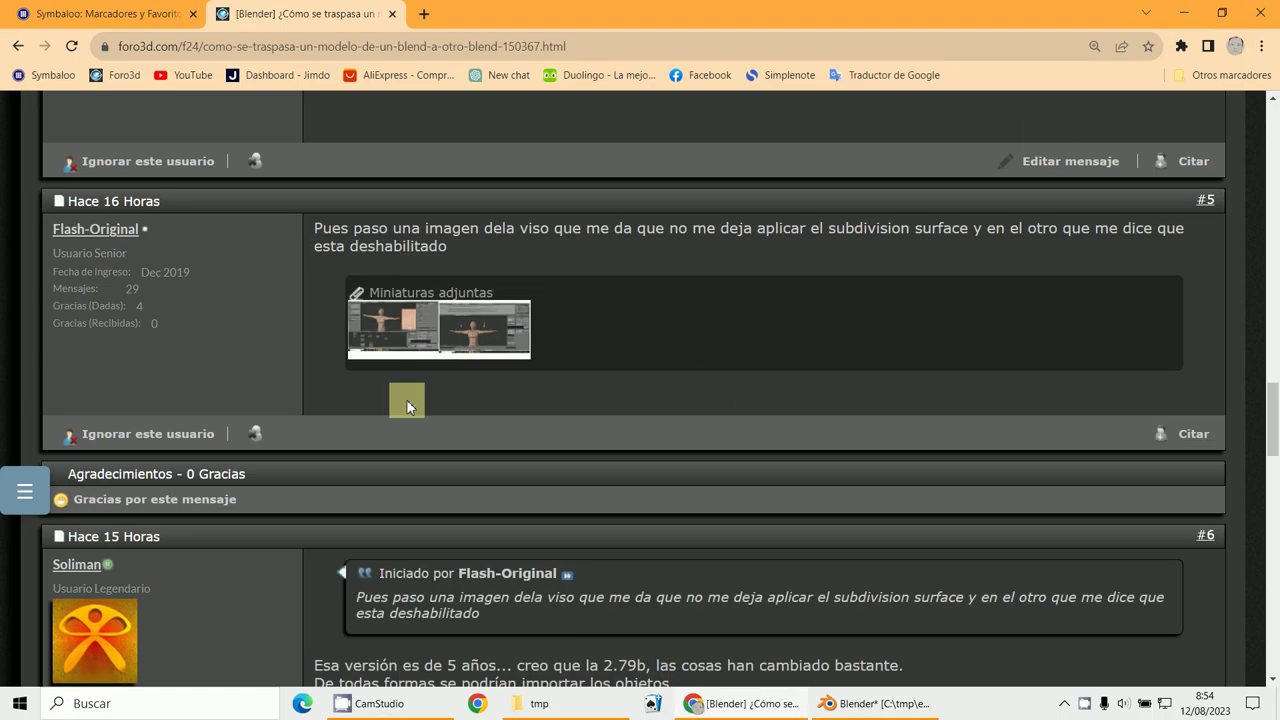
{"action": "left_click", "coordinate": [1183, 14]}
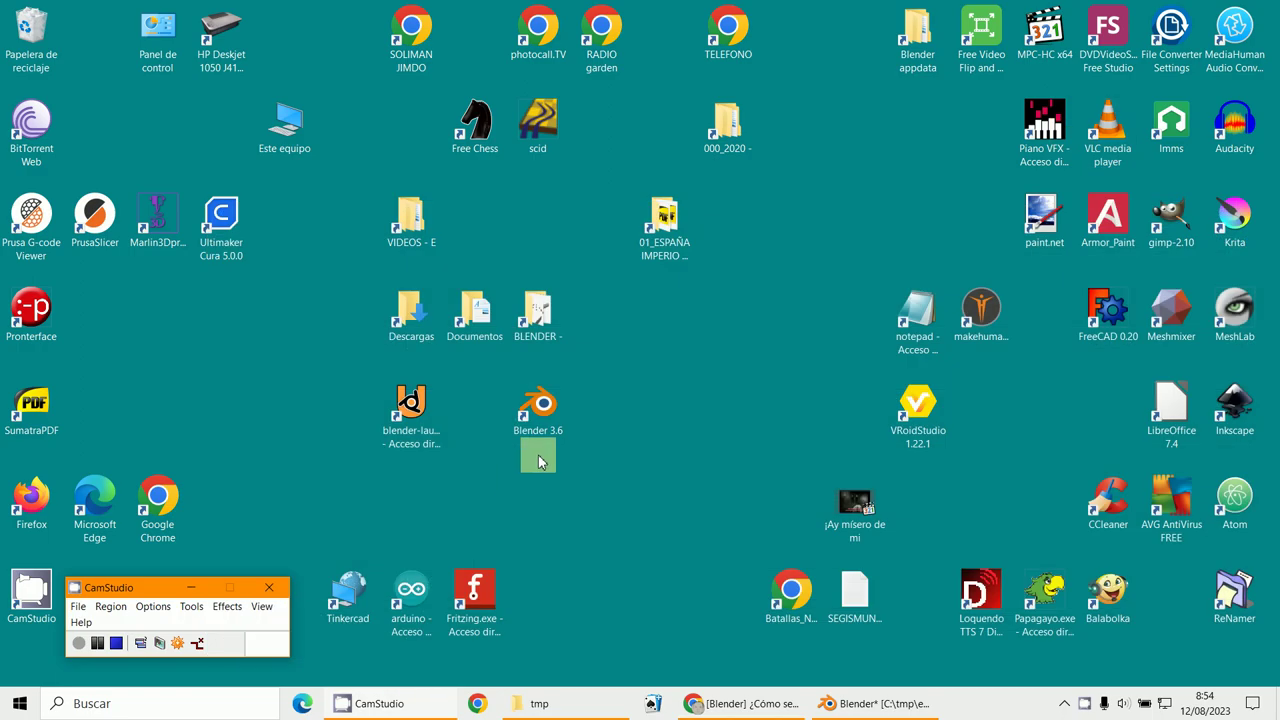
{"action": "left_click", "coordinate": [538, 410]}
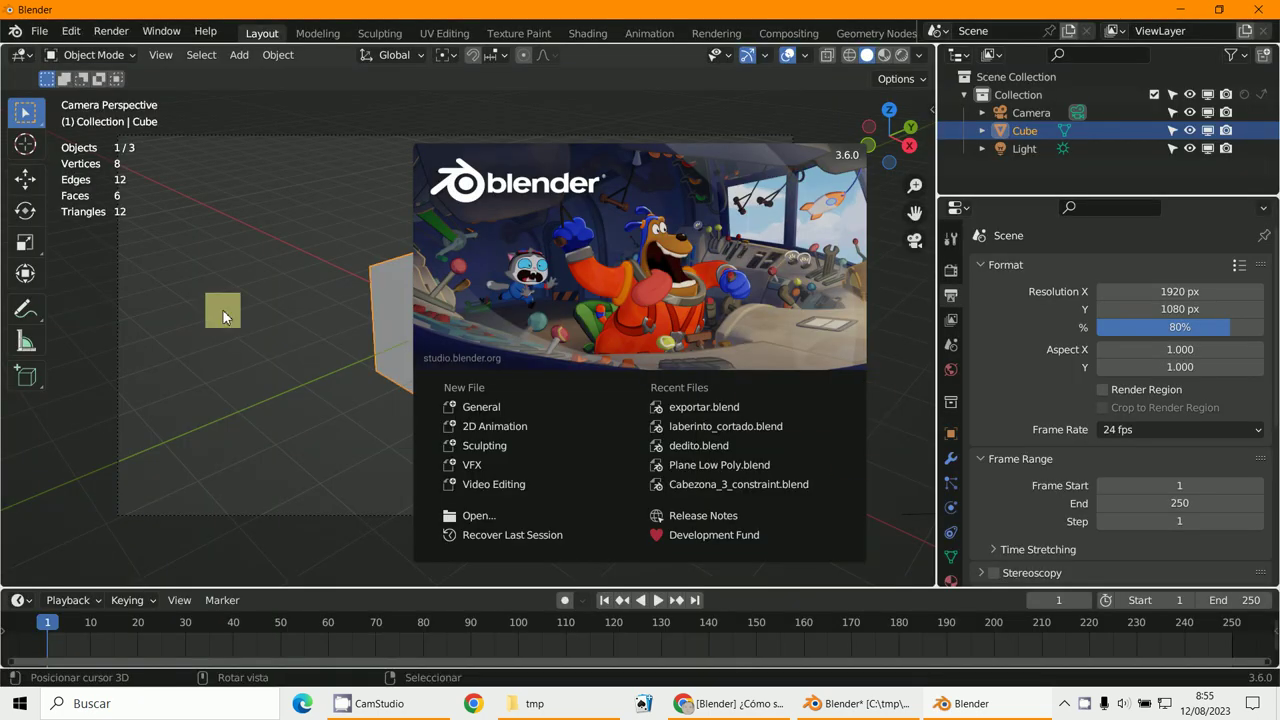
- Dismiss the splash screen, delete the default cube, and set the viewport to the front orthographic view
{"action": "left_click", "coordinate": [228, 312]}
{"action": "key", "text": "x"}
{"action": "left_click", "coordinate": [452, 326]}
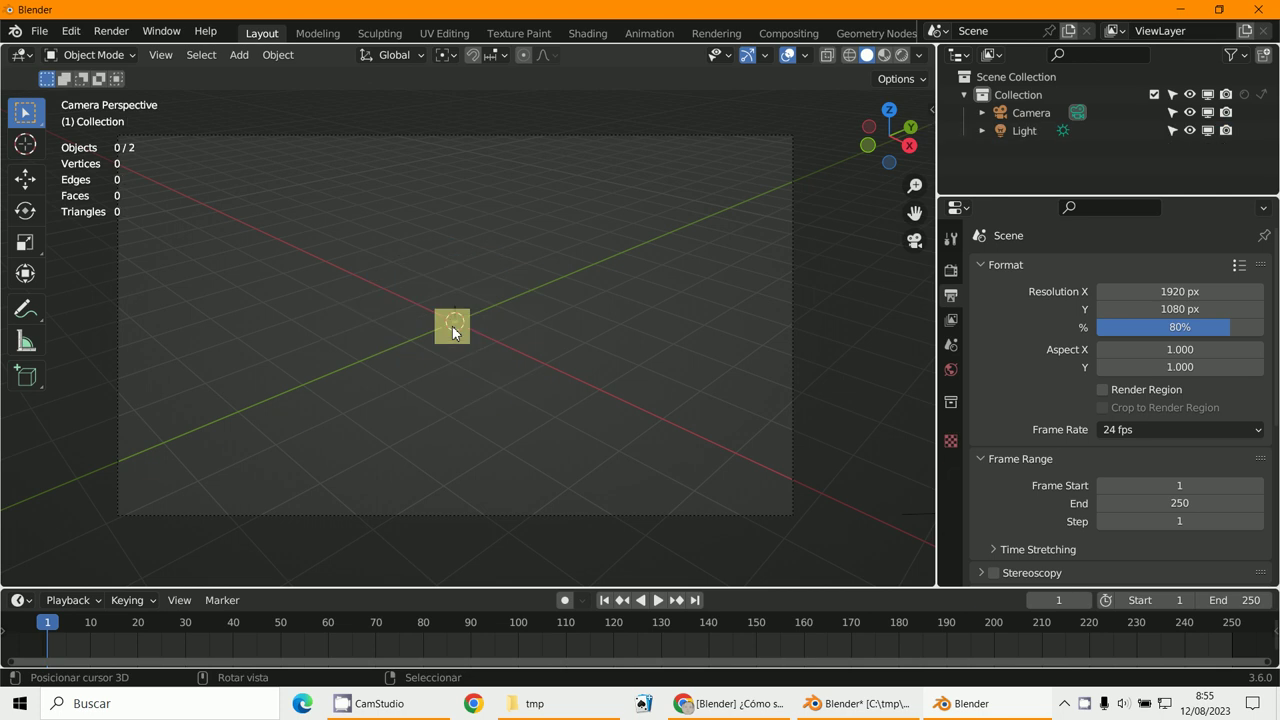
{"action": "key", "text": "KP_1"}
{"action": "middle_click_drag", "start_coordinate": [436, 357], "coordinate": [391, 269], "text": "shift"}
{"action": "scroll", "coordinate": [460, 346], "scroll_direction": "up", "scroll_amount": 5}
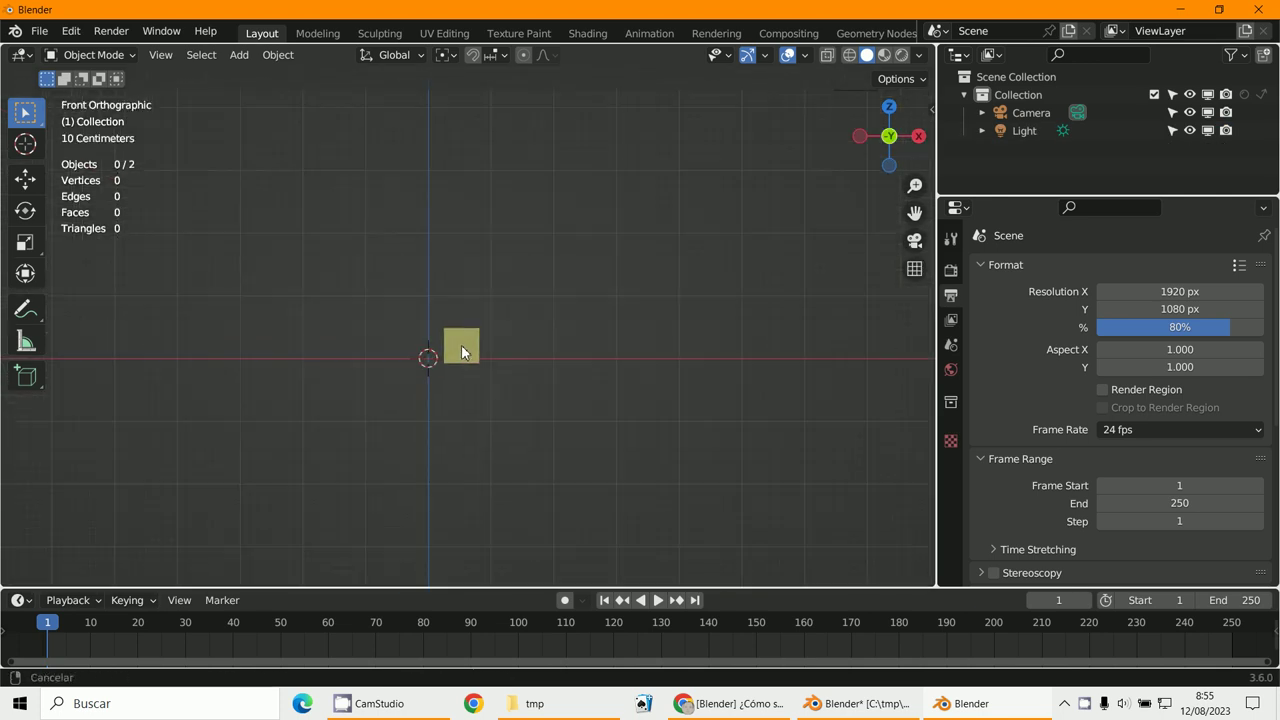
{"action": "left_click", "coordinate": [38, 31]}
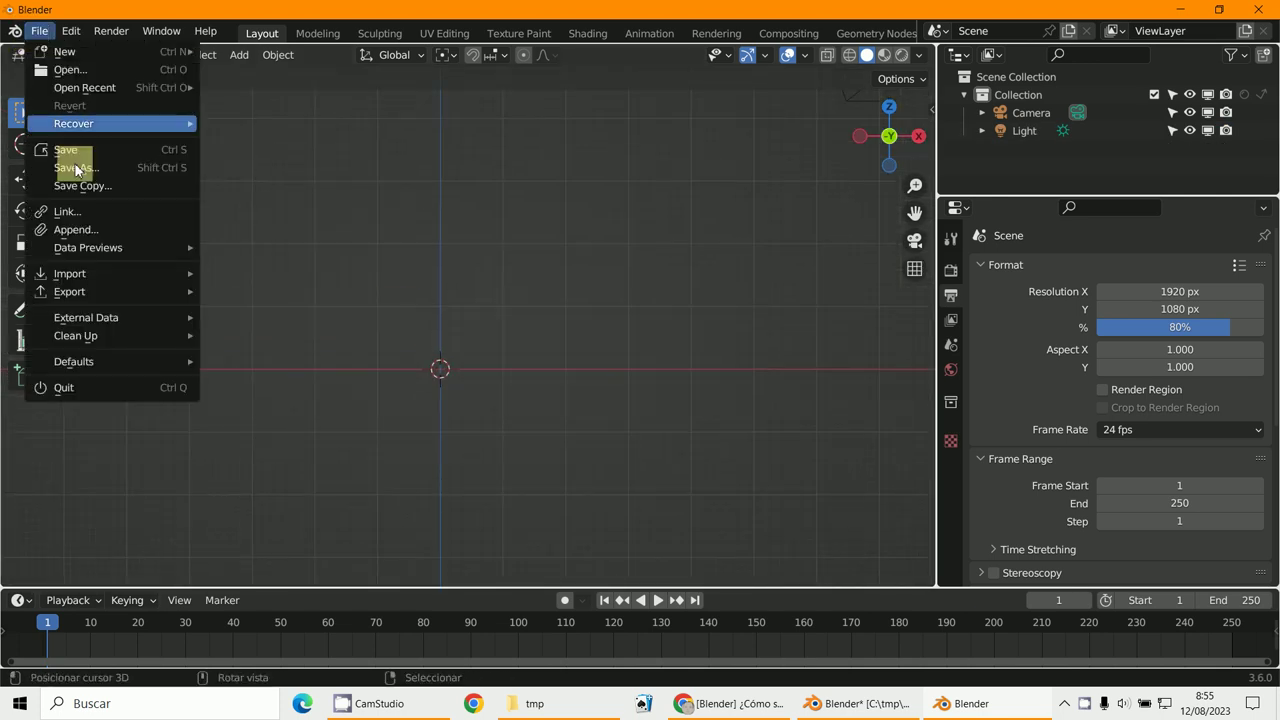
{"action": "mouse_move", "coordinate": [113, 271]}
{"action": "key", "text": "Escape"}
{"action": "key", "text": "Escape"}
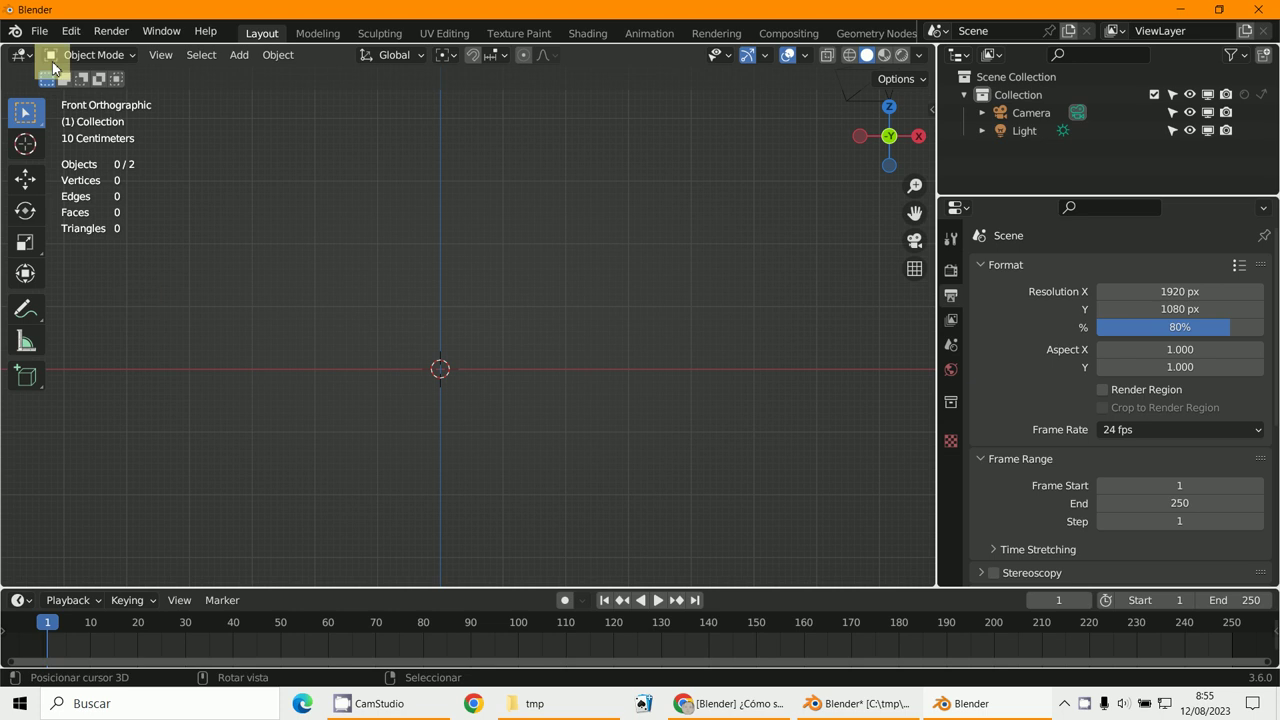
{"action": "left_click", "coordinate": [30, 33]}
{"action": "mouse_move", "coordinate": [86, 274]}
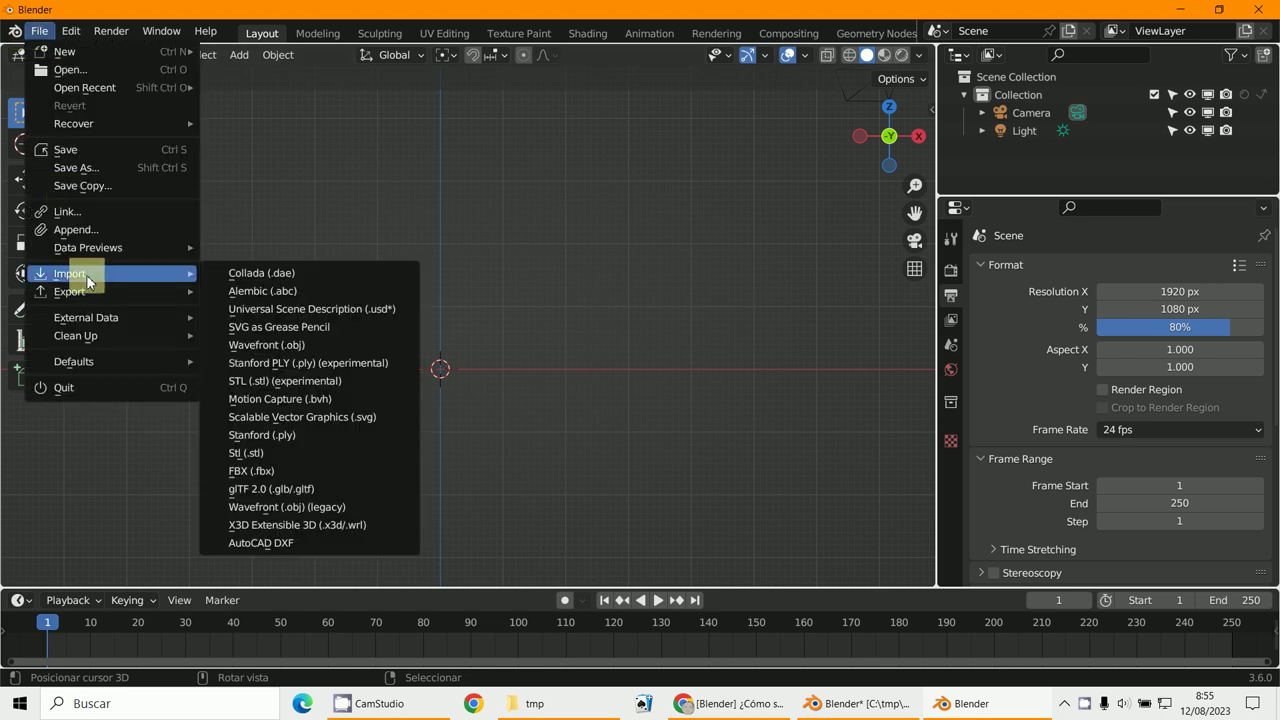
{"action": "left_click", "coordinate": [252, 480]}
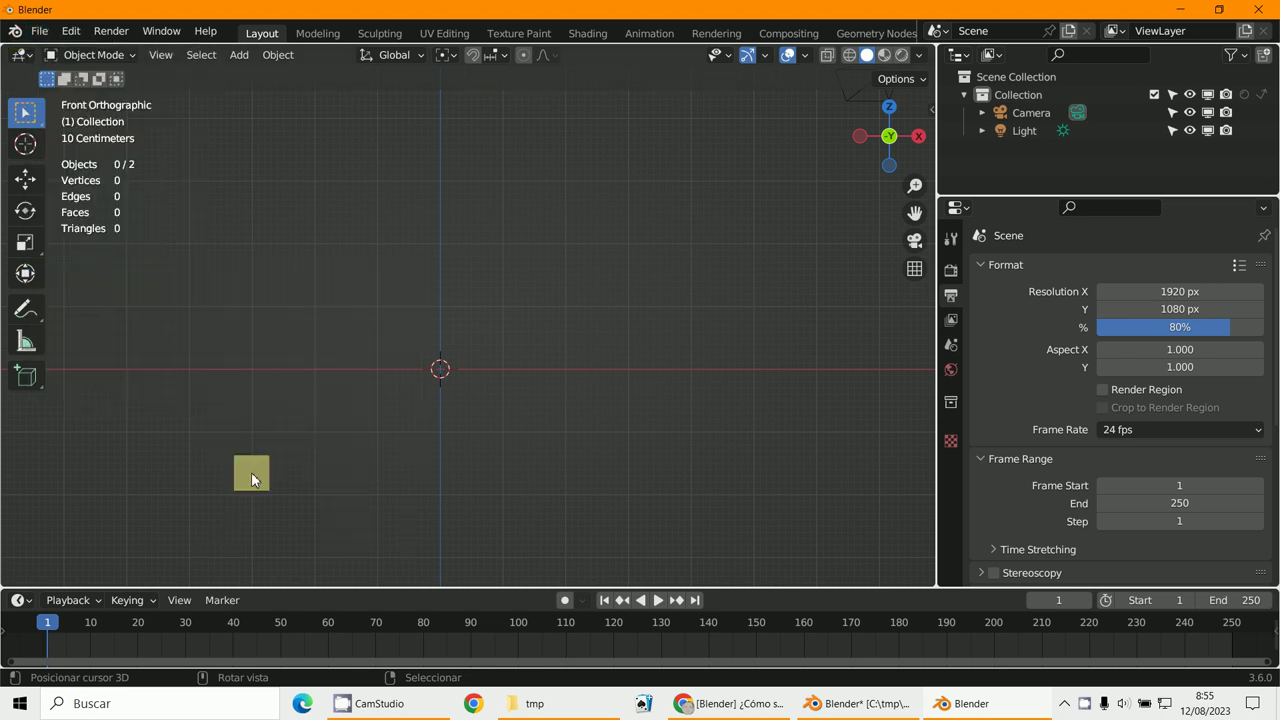
- Import the Wavefront file 44444.obj from C:\tmp into the scene
{"action": "left_click", "coordinate": [38, 33]}
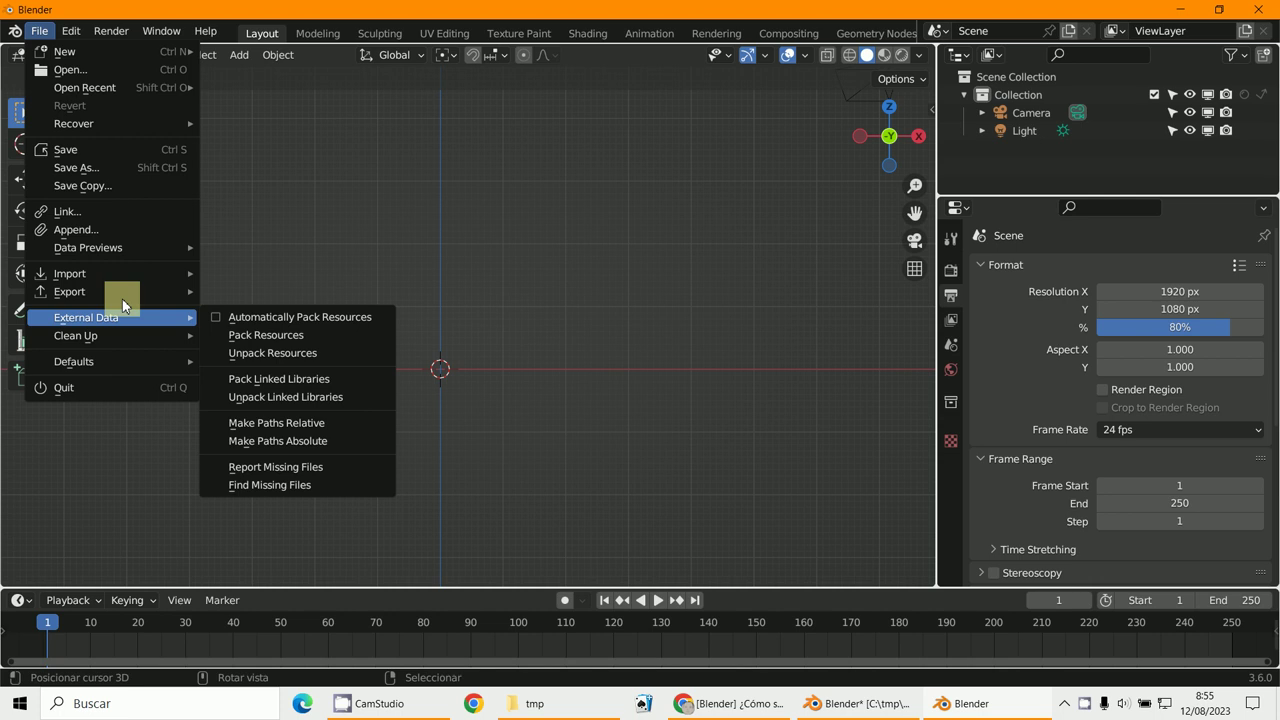
{"action": "mouse_move", "coordinate": [150, 274]}
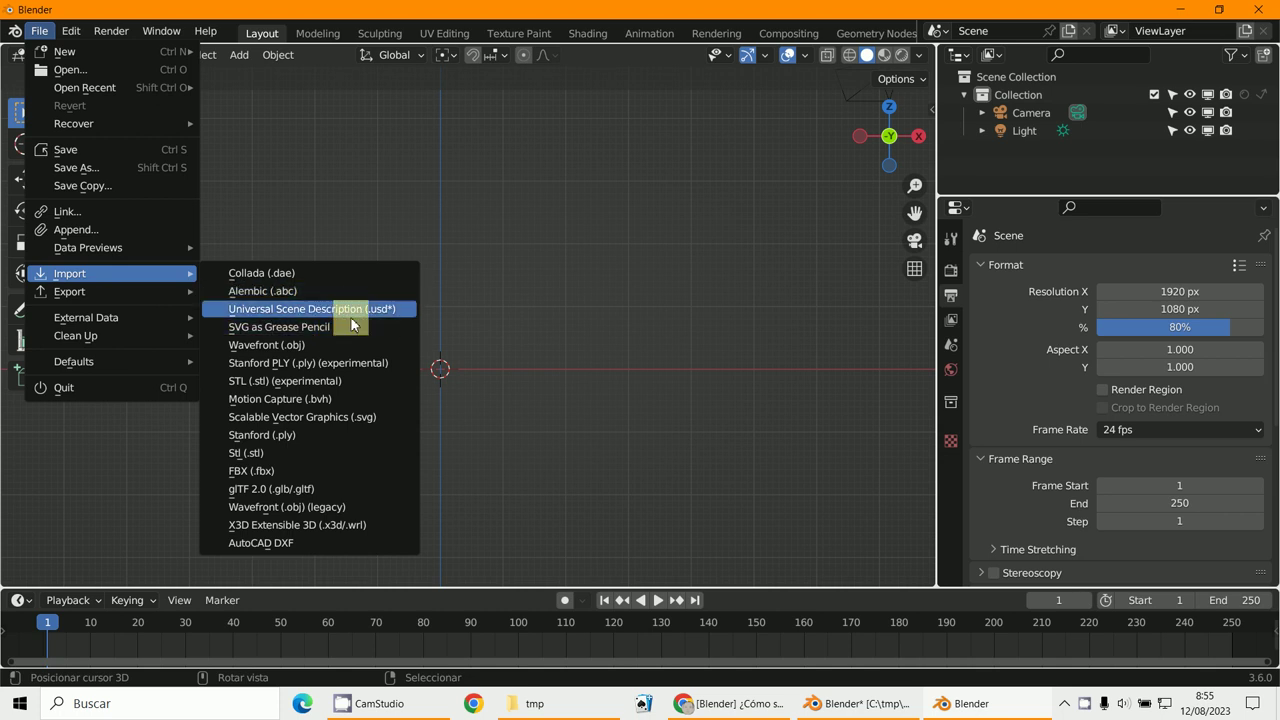
{"action": "left_click", "coordinate": [300, 344]}
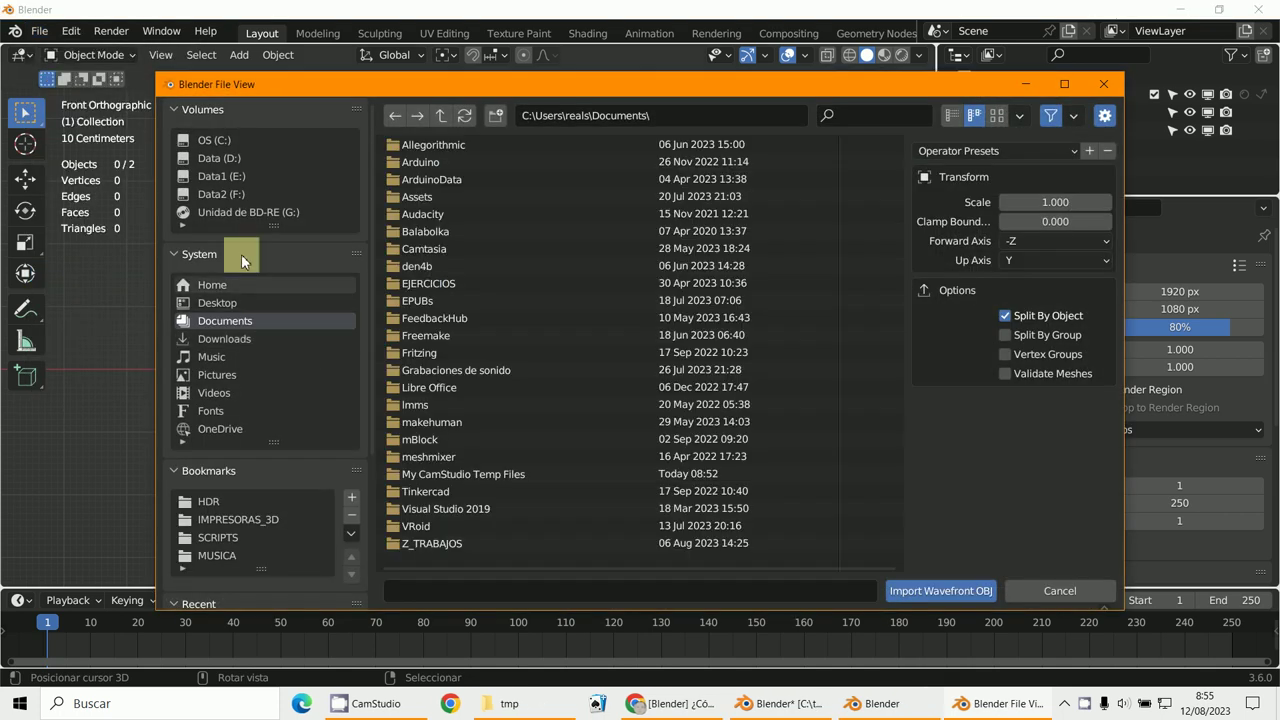
{"action": "left_click", "coordinate": [224, 139]}
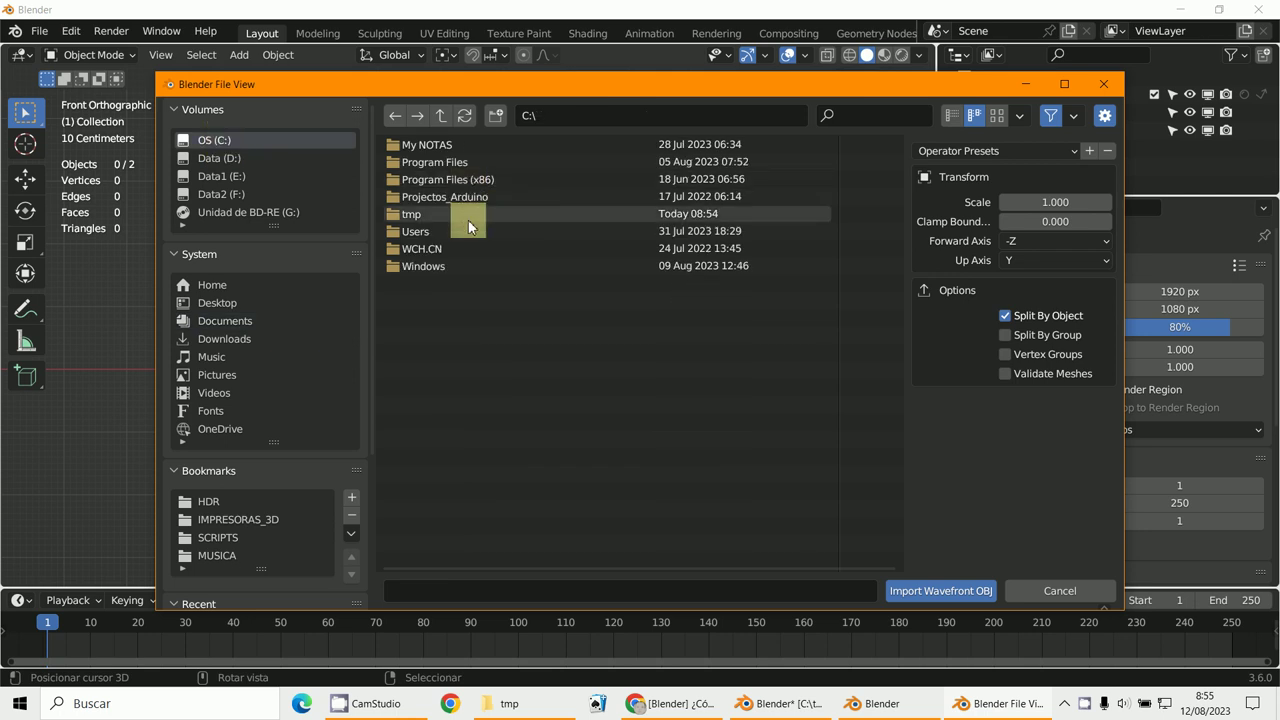
{"action": "double_click", "coordinate": [418, 213]}
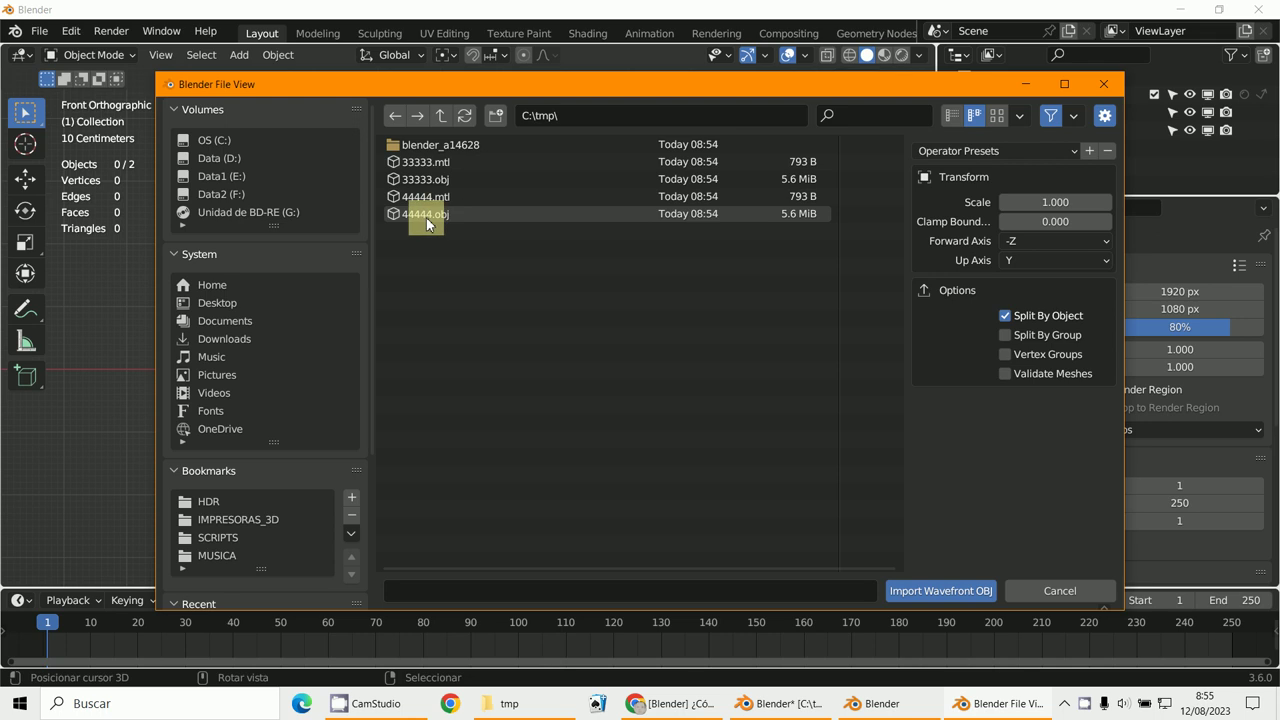
{"action": "left_click", "coordinate": [427, 214]}
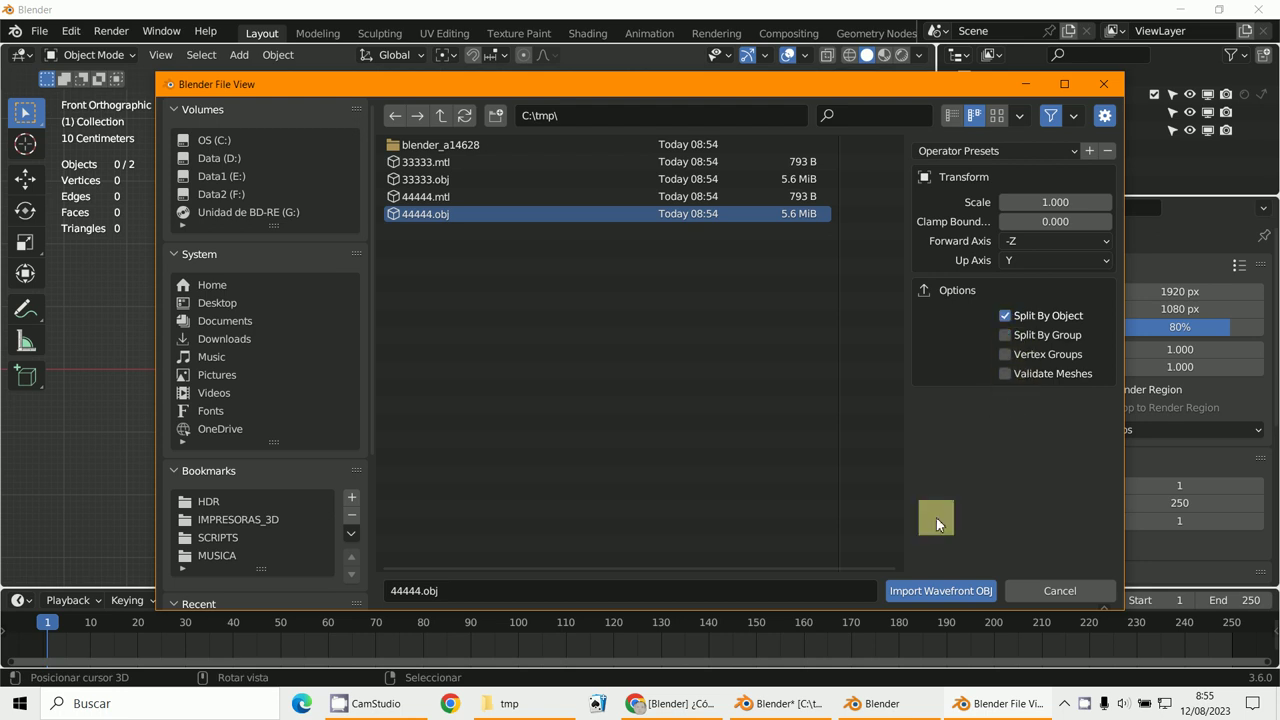
{"action": "left_click", "coordinate": [933, 592]}
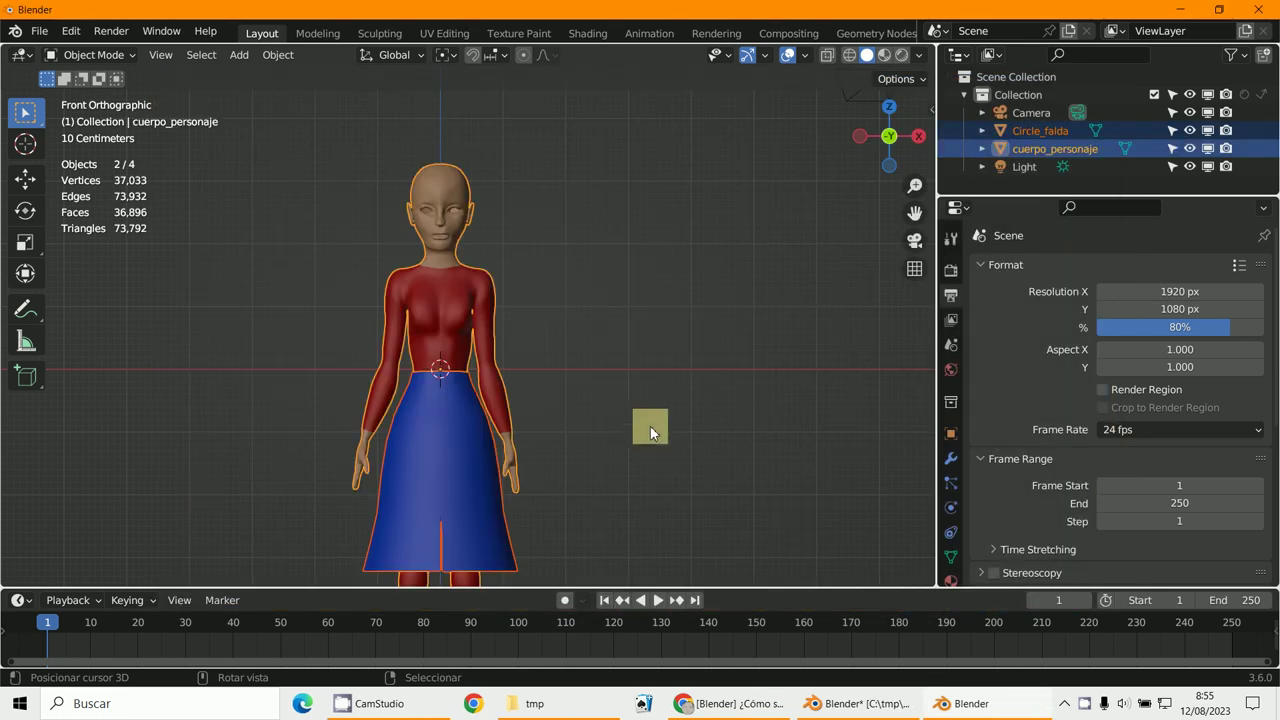
- Examine the imported character from several angles and go through its separate objects in an enlarged Outliner
{"action": "scroll", "coordinate": [650, 428], "scroll_direction": "down", "scroll_amount": 2}
{"action": "scroll", "coordinate": [633, 427], "scroll_direction": "up", "scroll_amount": 2}
{"action": "middle_click_drag", "start_coordinate": [633, 427], "coordinate": [534, 349]}
{"action": "scroll", "coordinate": [480, 349], "scroll_direction": "up", "scroll_amount": 4}
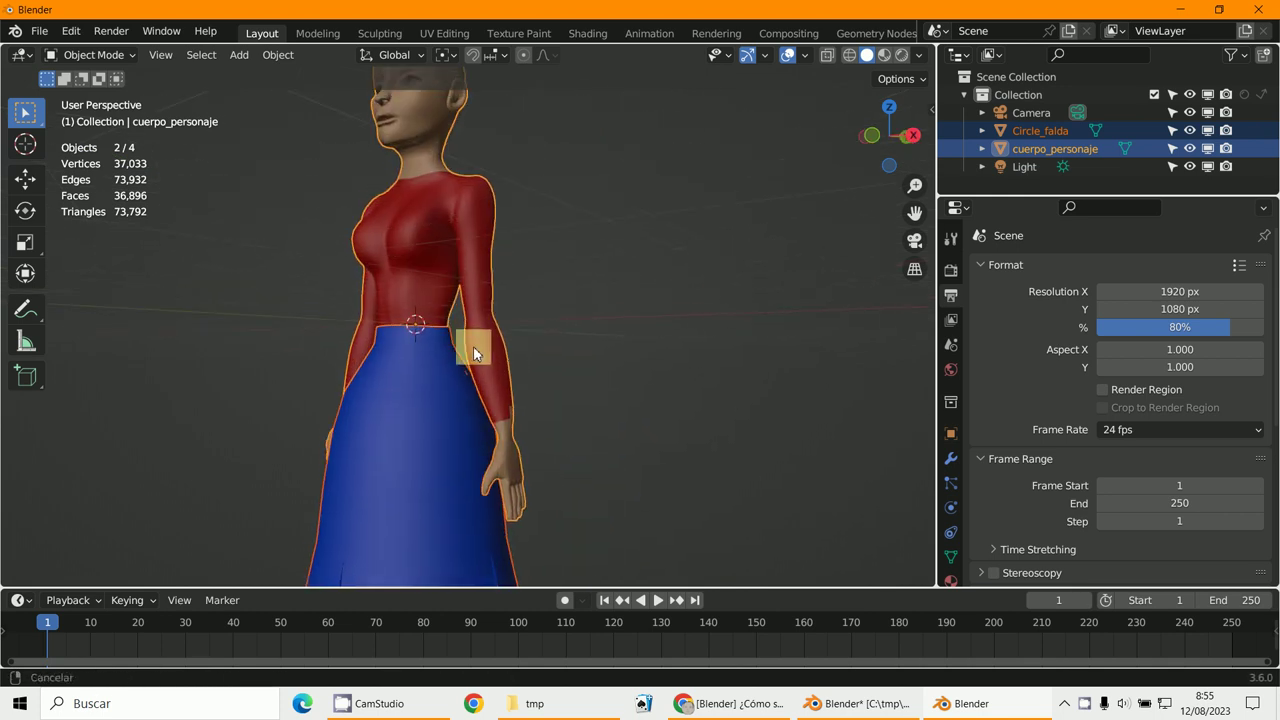
{"action": "left_click_drag", "start_coordinate": [1026, 204], "coordinate": [1022, 328]}
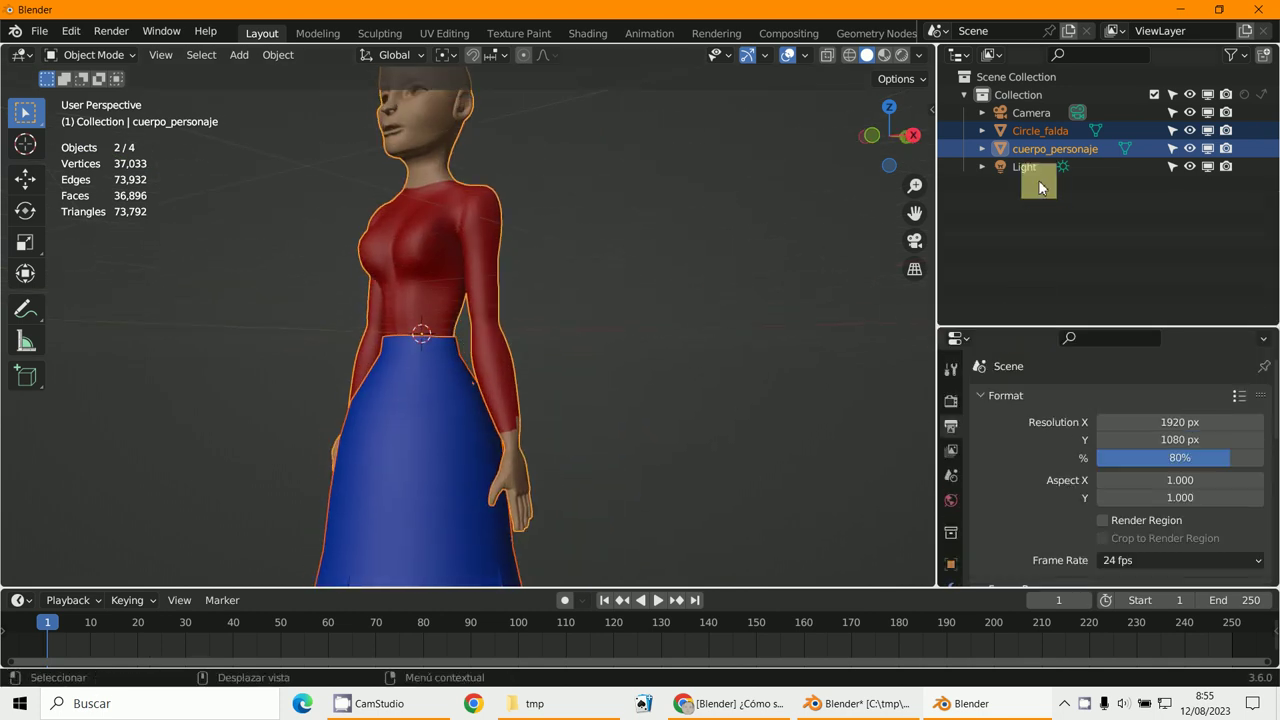
{"action": "left_click", "coordinate": [1023, 149]}
{"action": "left_click", "coordinate": [1023, 167]}
{"action": "left_click", "coordinate": [1024, 149]}
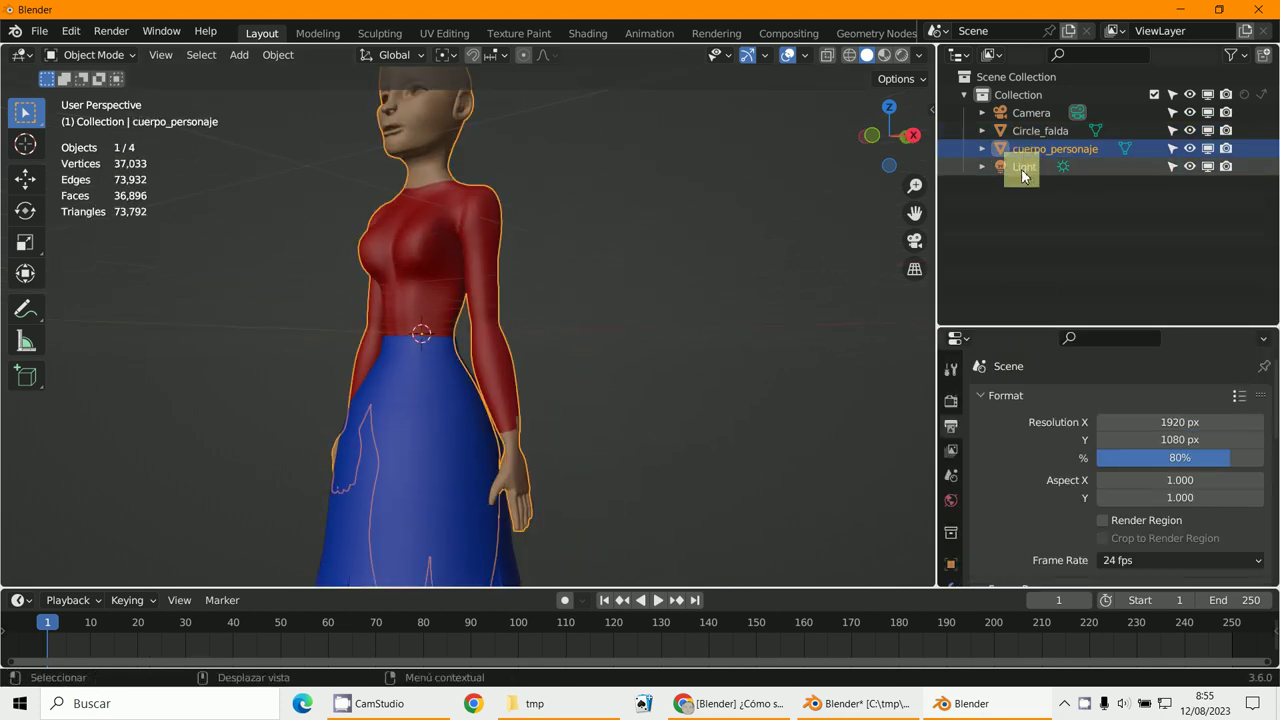
{"action": "left_click", "coordinate": [1023, 167]}
{"action": "scroll", "coordinate": [645, 258], "scroll_direction": "down", "scroll_amount": 3}
{"action": "middle_click_drag", "start_coordinate": [645, 258], "coordinate": [674, 271]}
{"action": "scroll", "coordinate": [675, 269], "scroll_direction": "up", "scroll_amount": 3}
{"action": "scroll", "coordinate": [675, 269], "scroll_direction": "down", "scroll_amount": 3}
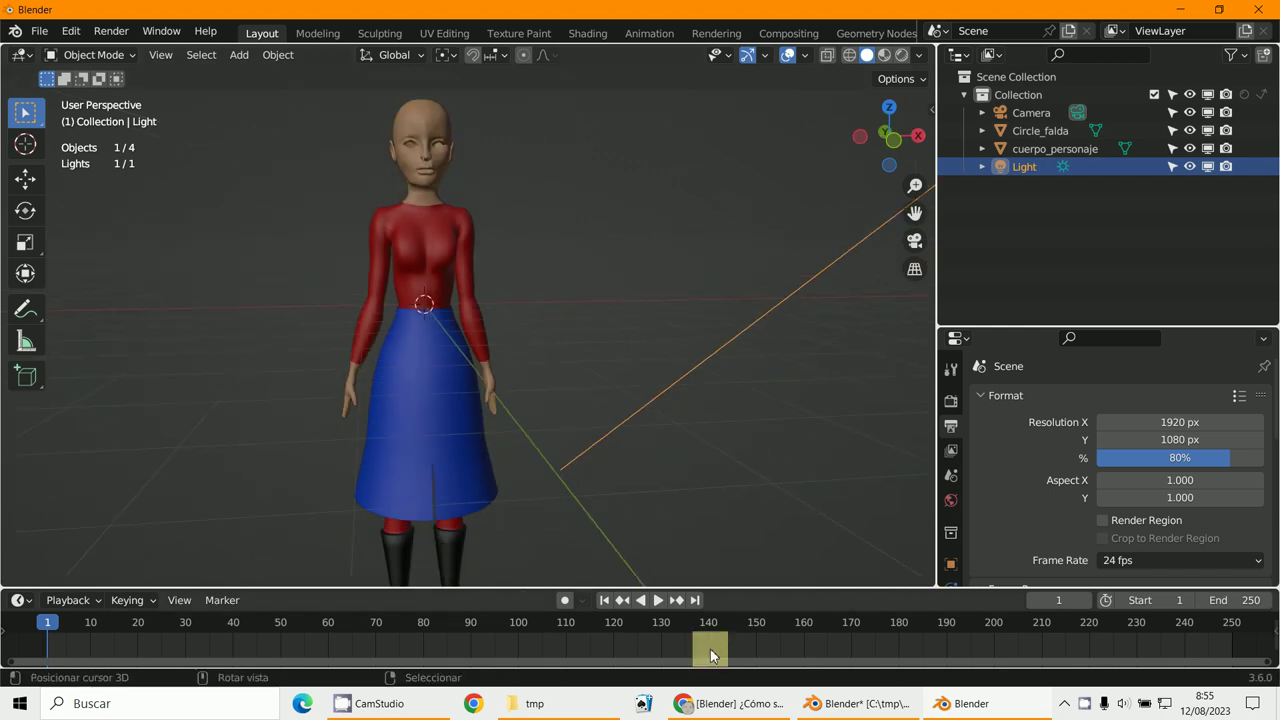
- Switch to Blender 2.79, select the character's body, and start a Collada (.dae) export into C:\tmp
{"action": "left_click", "coordinate": [880, 705]}
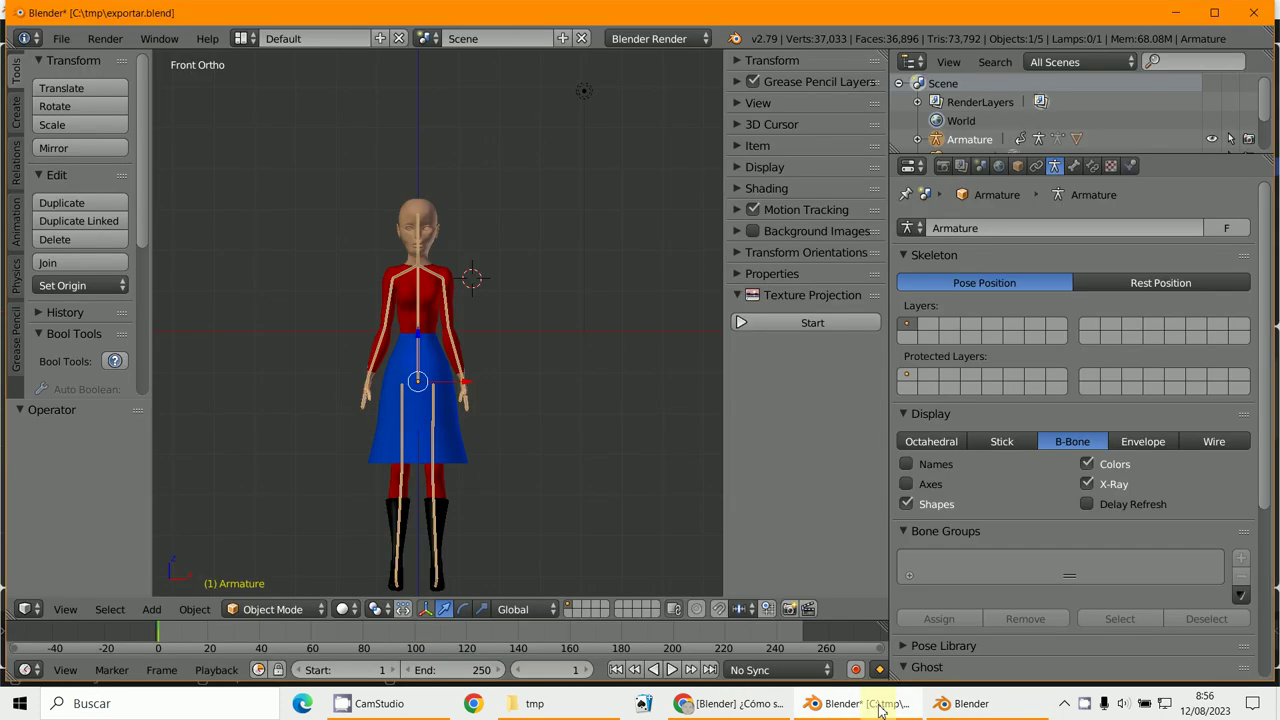
{"action": "right_click", "coordinate": [435, 316]}
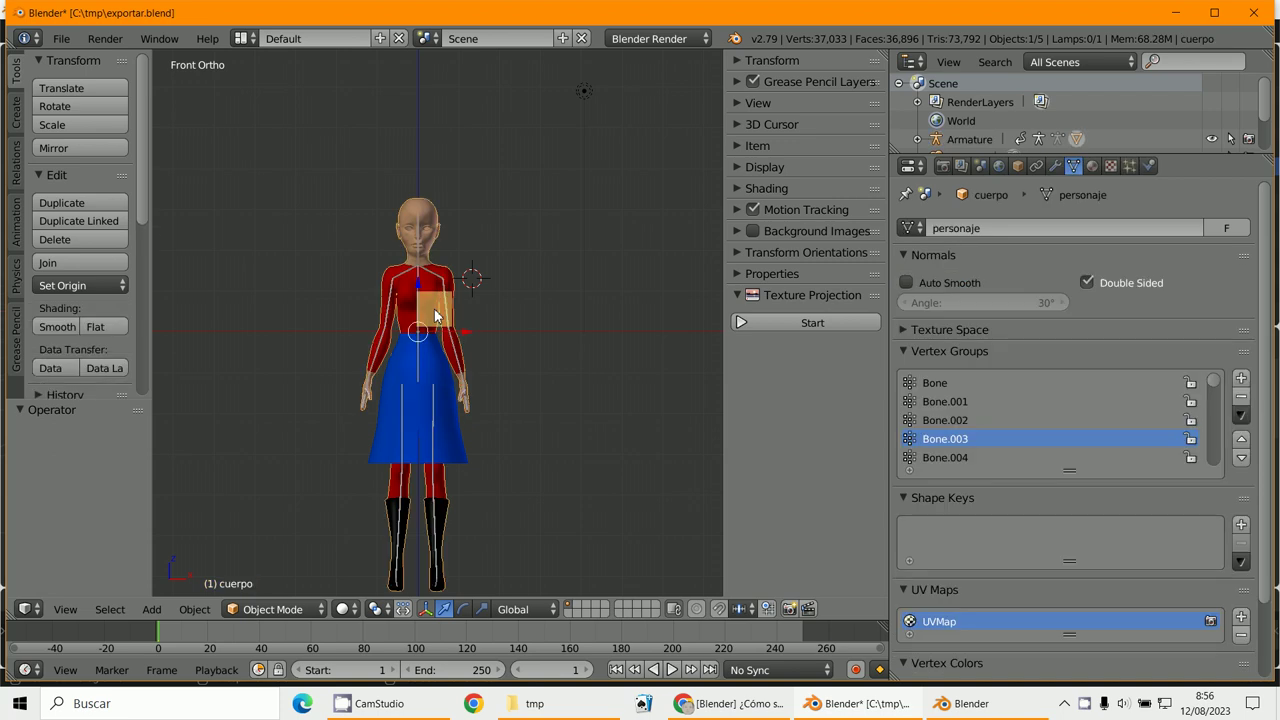
{"action": "left_click", "coordinate": [61, 38]}
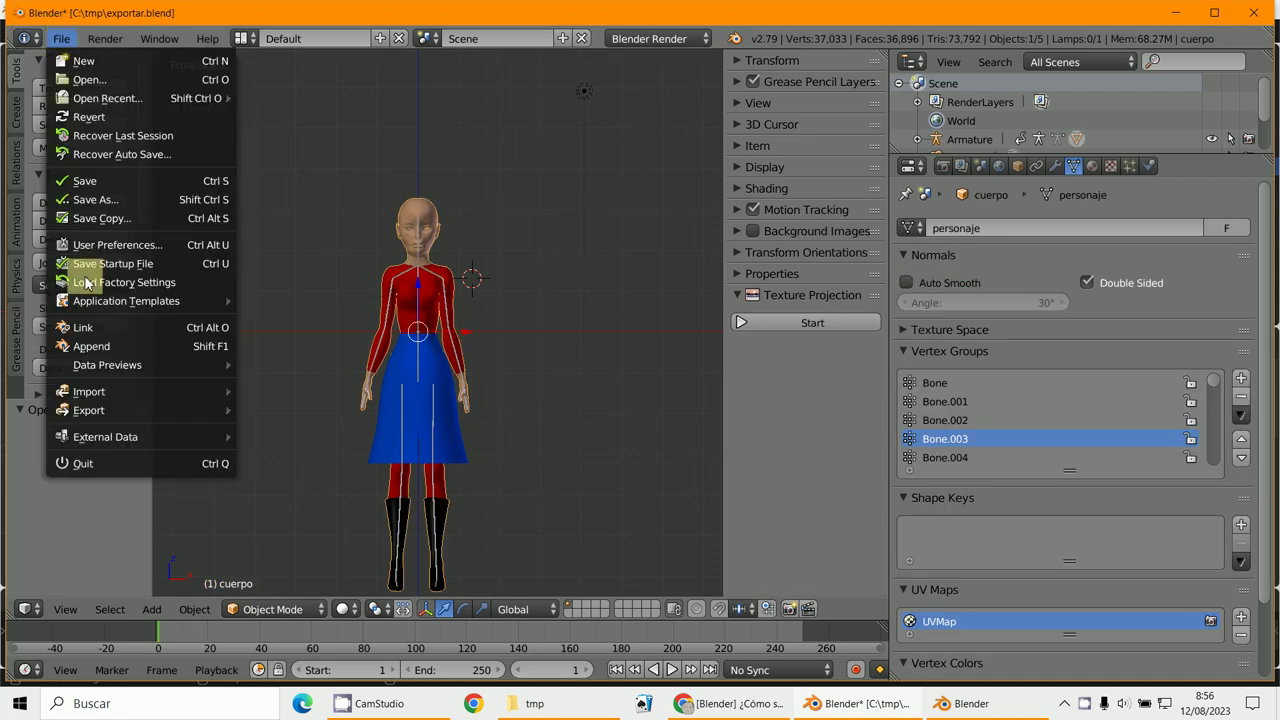
{"action": "left_click", "coordinate": [61, 38]}
{"action": "mouse_move", "coordinate": [105, 408]}
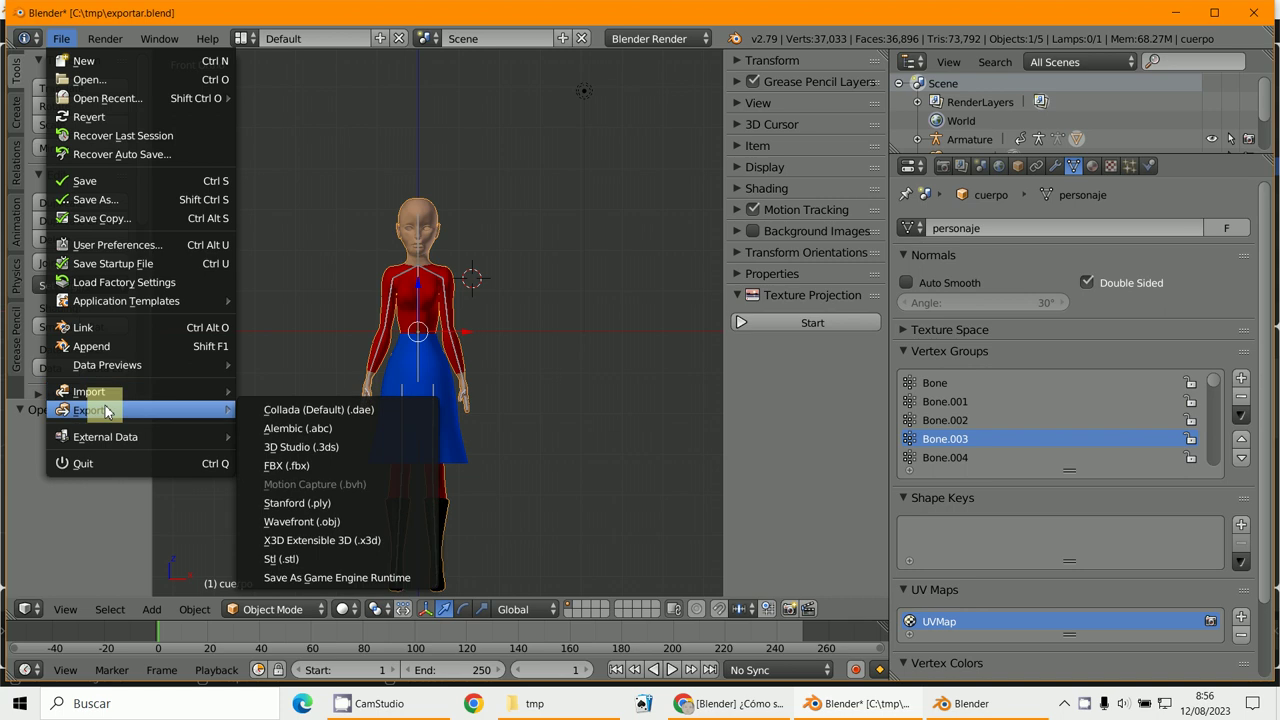
{"action": "left_click", "coordinate": [357, 414]}
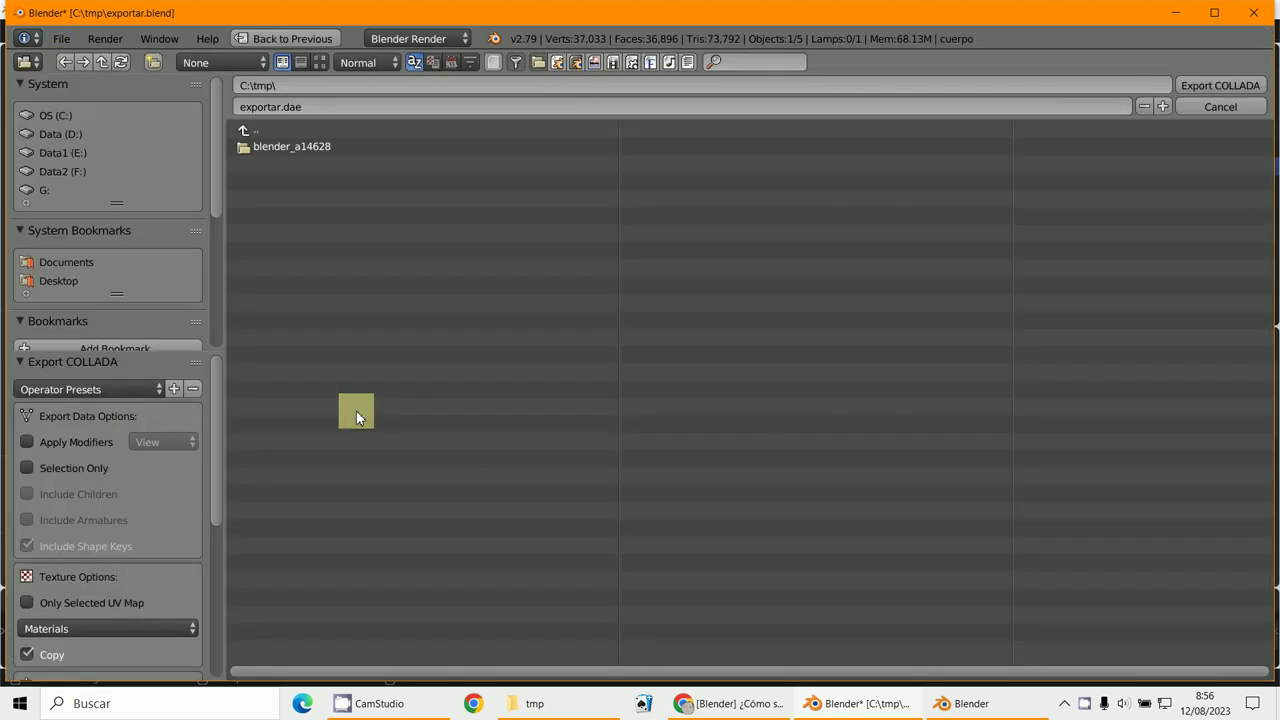
{"action": "left_click", "coordinate": [90, 119]}
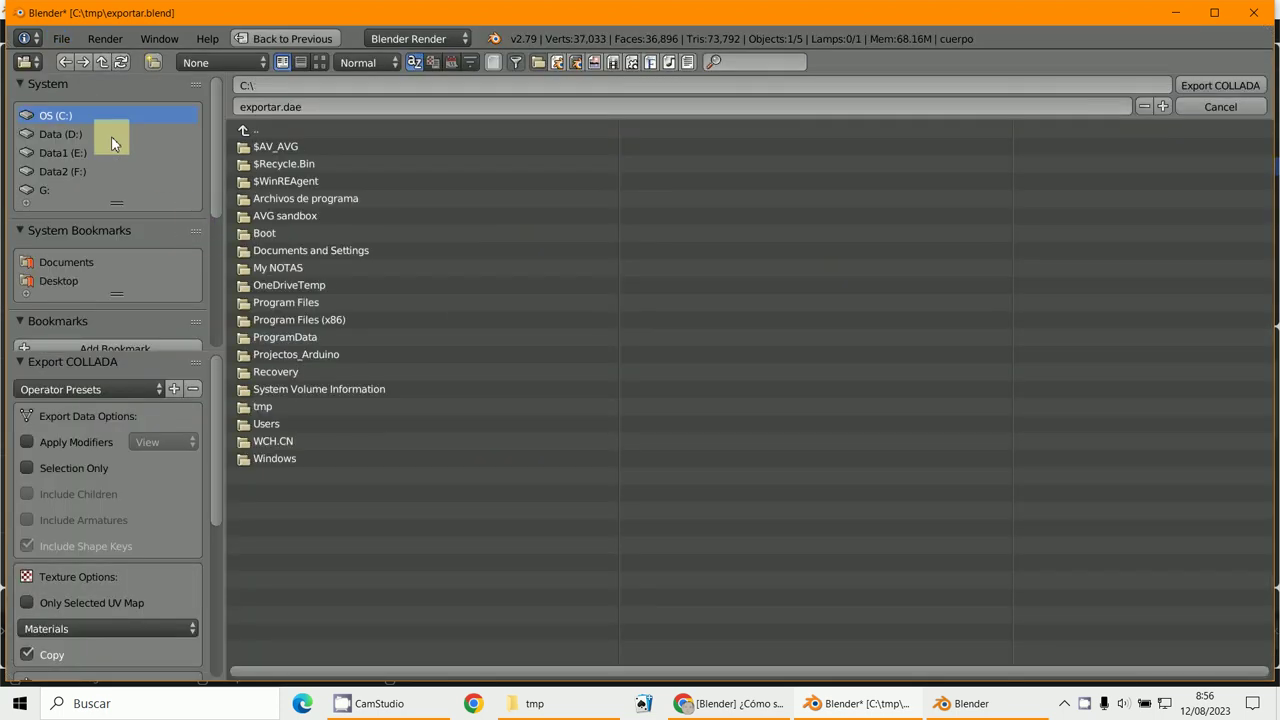
{"action": "left_click", "coordinate": [264, 407]}
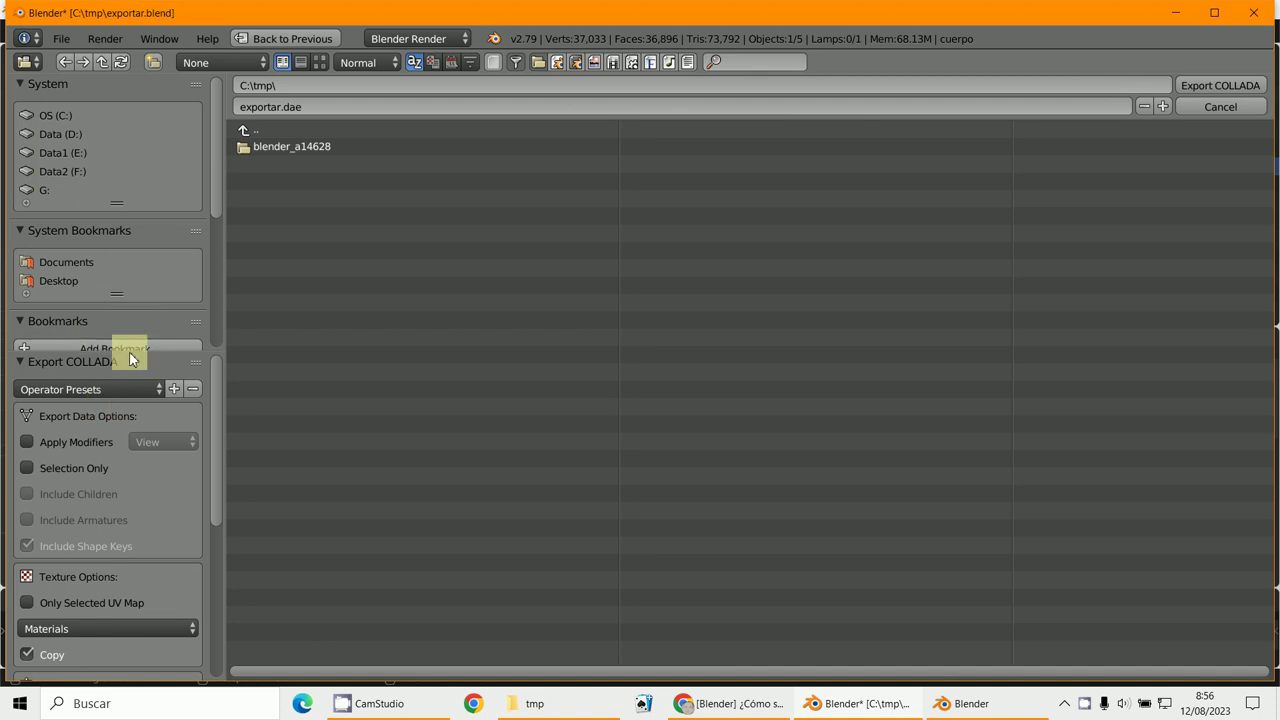
- Enlarge the Export COLLADA settings area and review its data, texture, armature and Collada options
{"action": "left_click_drag", "start_coordinate": [130, 356], "coordinate": [171, 171]}
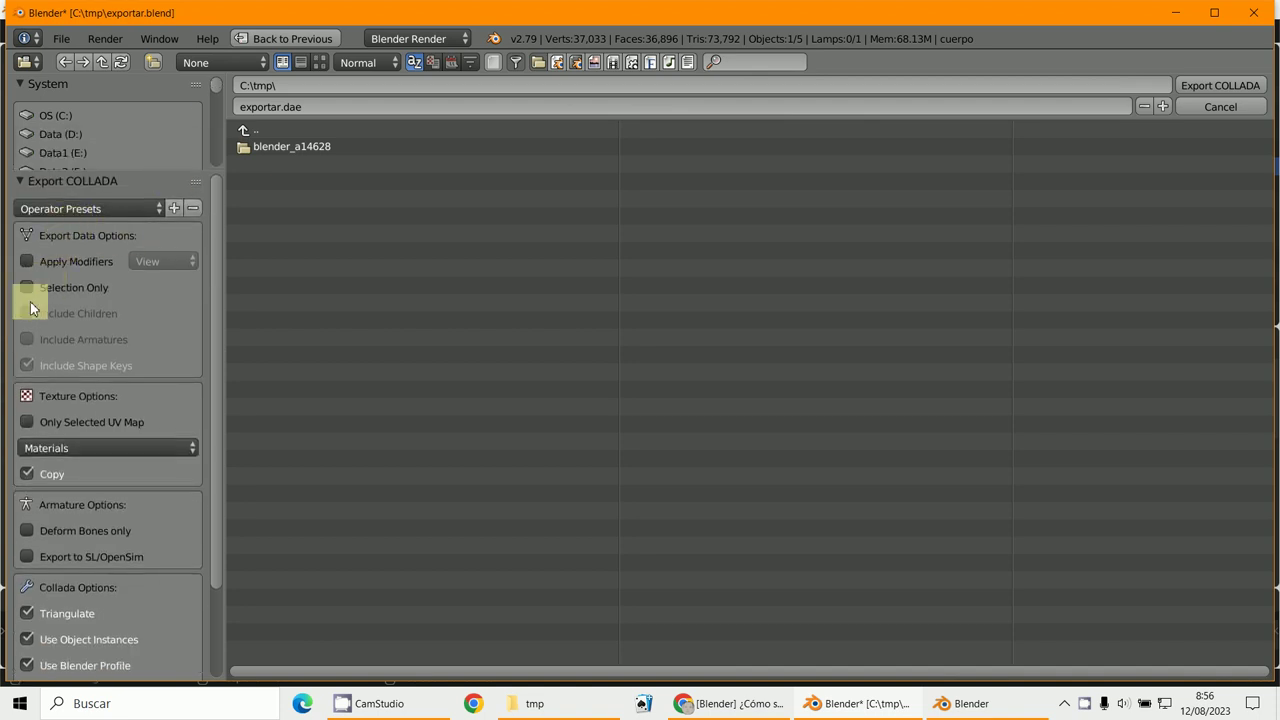
{"action": "scroll", "coordinate": [60, 380], "scroll_direction": "down", "scroll_amount": 2}
{"action": "scroll", "coordinate": [58, 415], "scroll_direction": "down", "scroll_amount": 2}
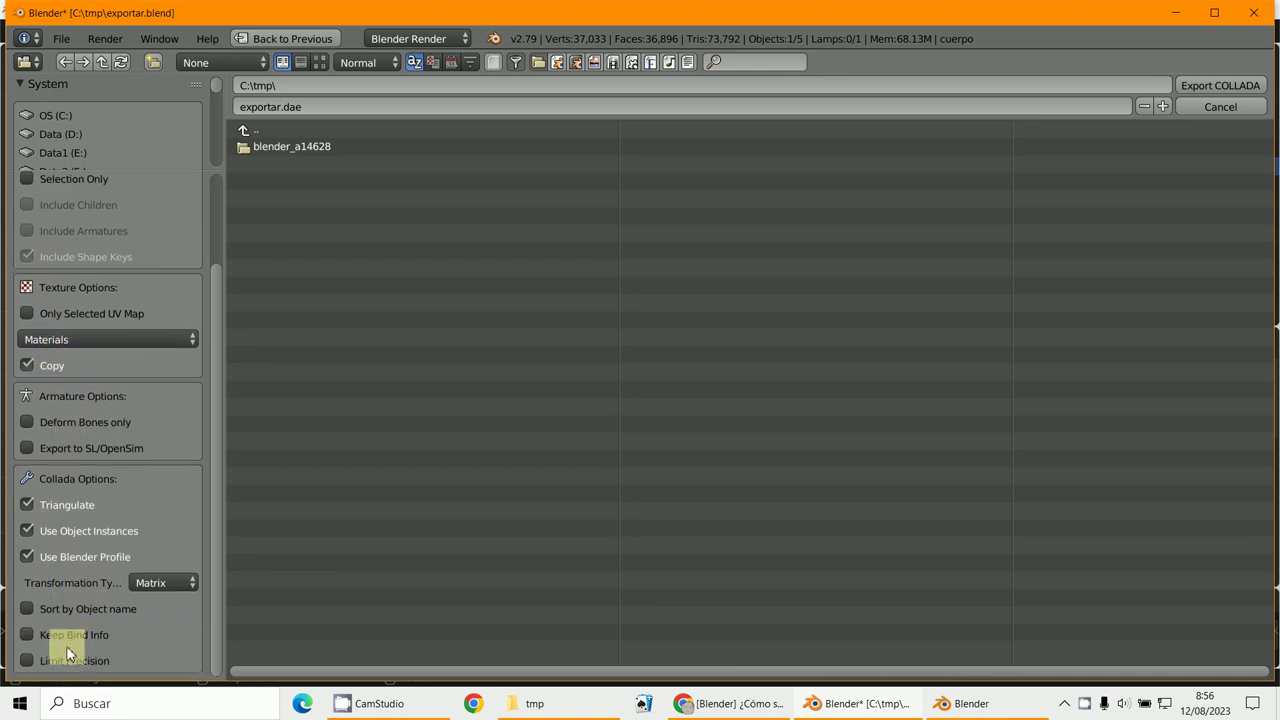
{"action": "scroll", "coordinate": [115, 665], "scroll_direction": "up", "scroll_amount": 4}
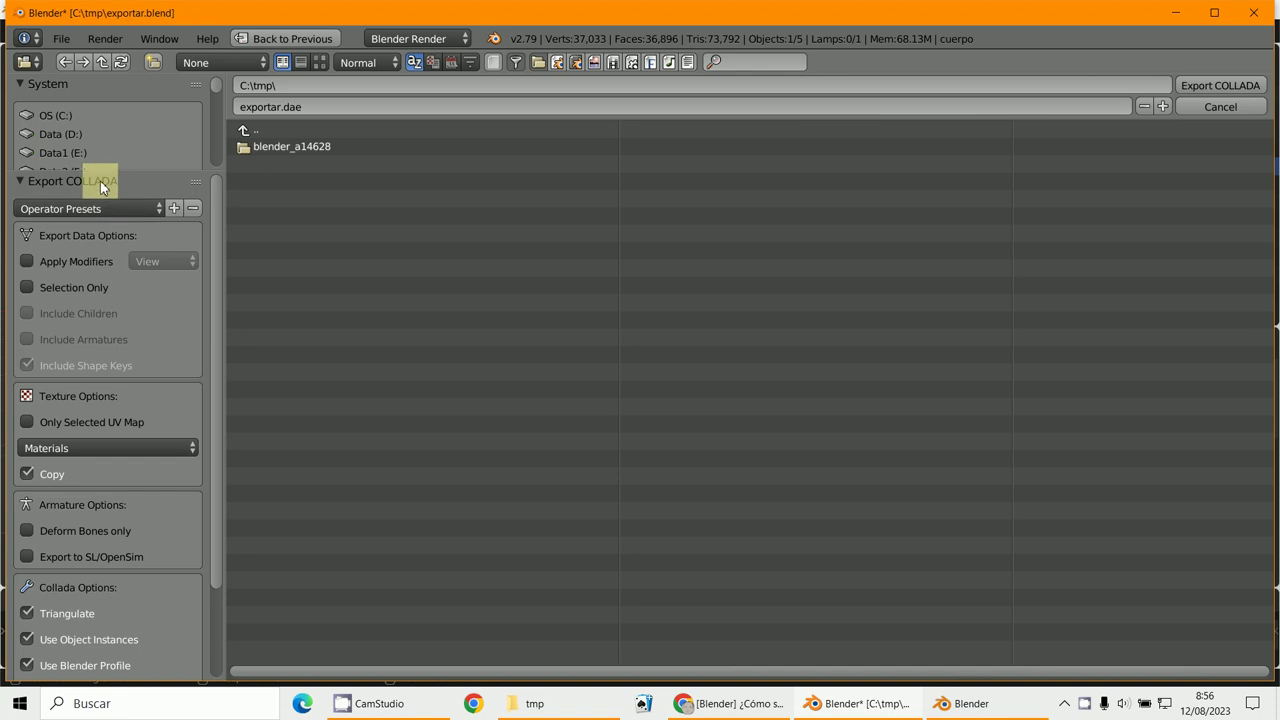
{"action": "scroll", "coordinate": [86, 420], "scroll_direction": "down", "scroll_amount": 2}
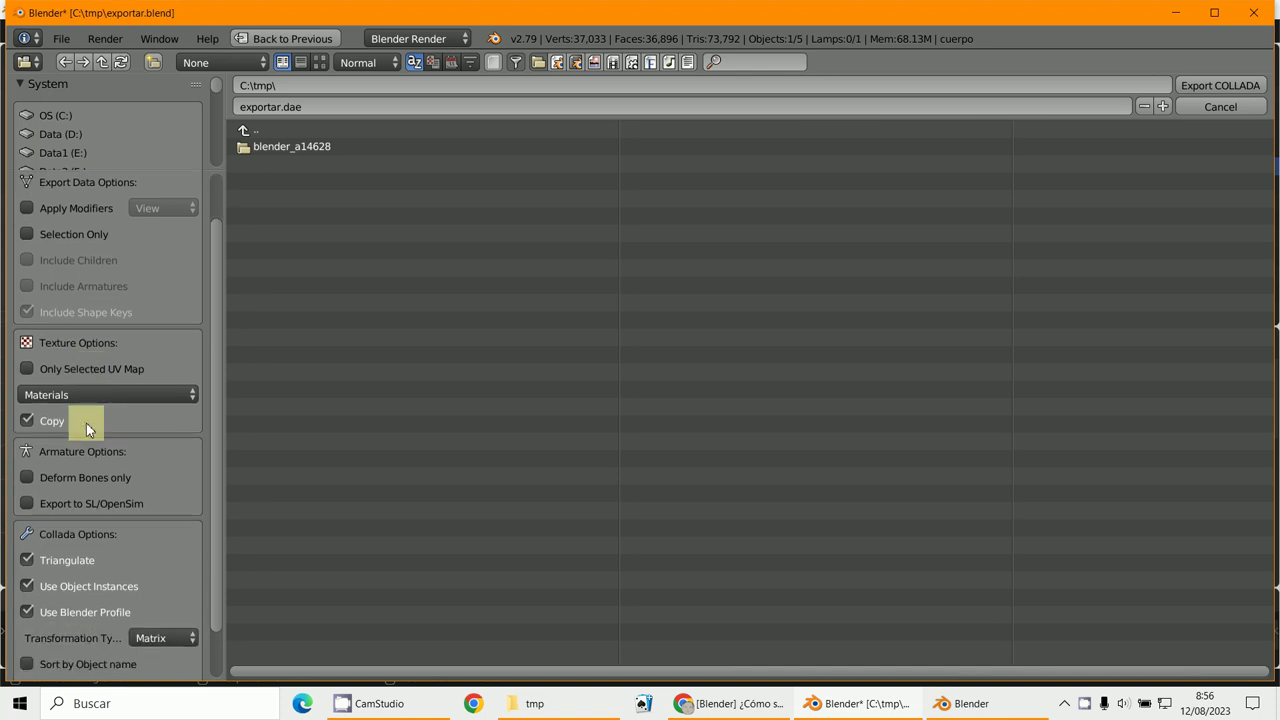
{"action": "scroll", "coordinate": [120, 400], "scroll_direction": "up", "scroll_amount": 2}
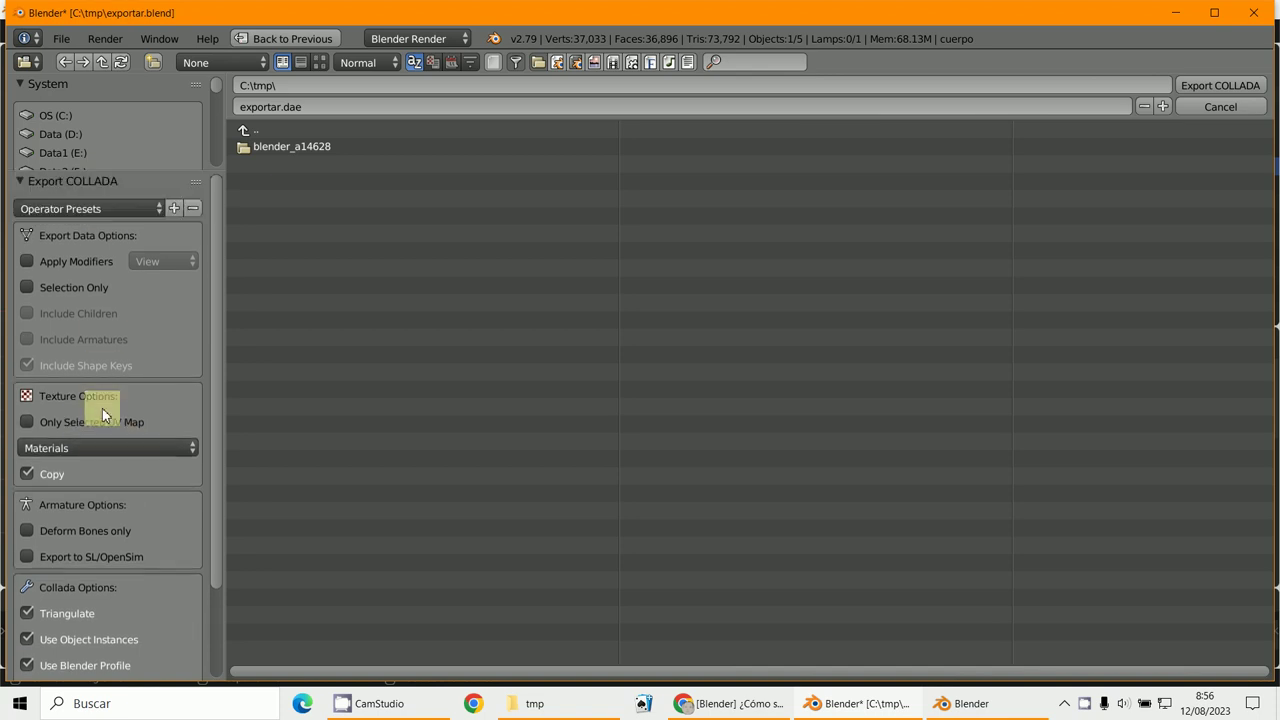
- Name the Collada file 8888.dae and export it to C:\tmp
{"action": "left_click", "coordinate": [260, 108]}
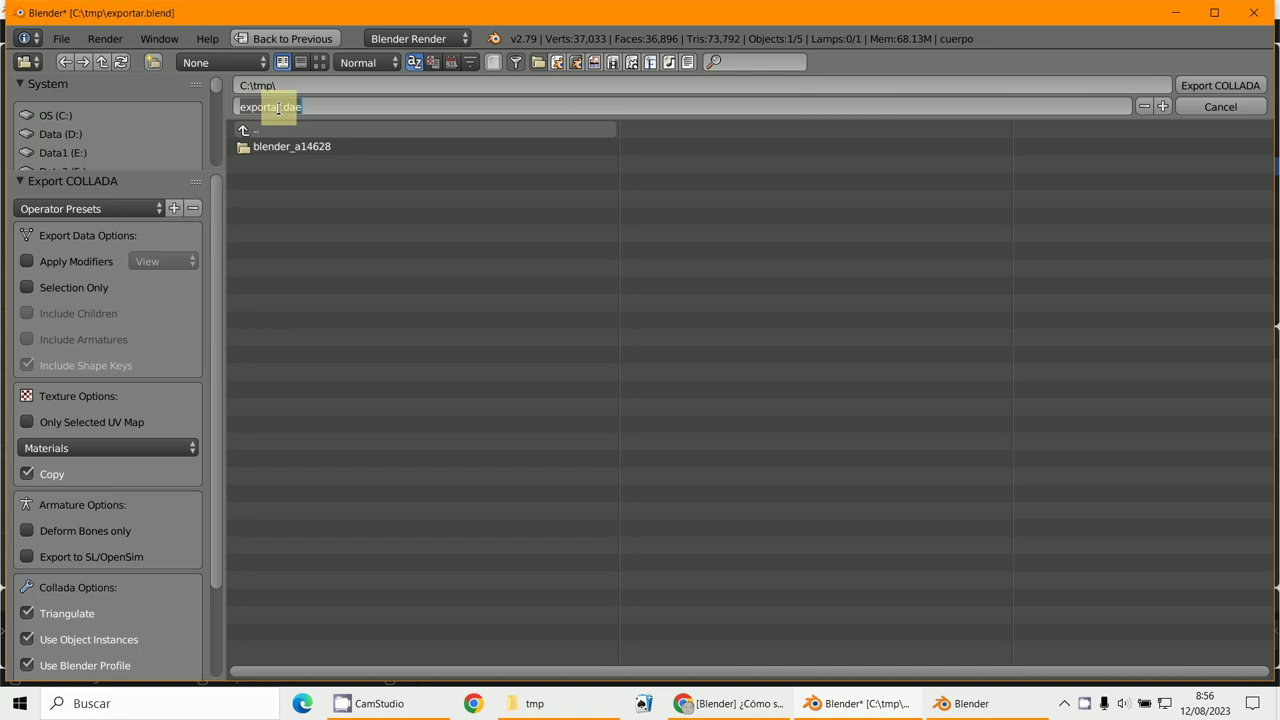
{"action": "left_click_drag", "start_coordinate": [282, 108], "coordinate": [203, 109]}
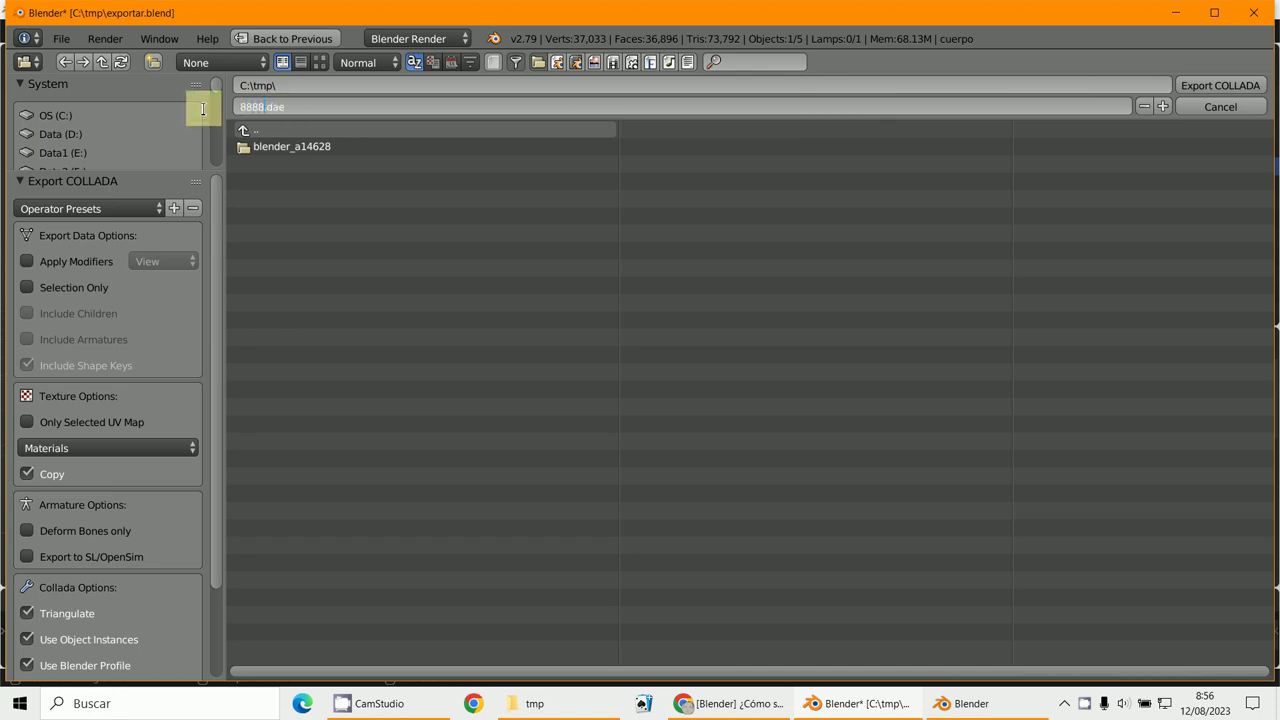
{"action": "type", "text": "8888"}
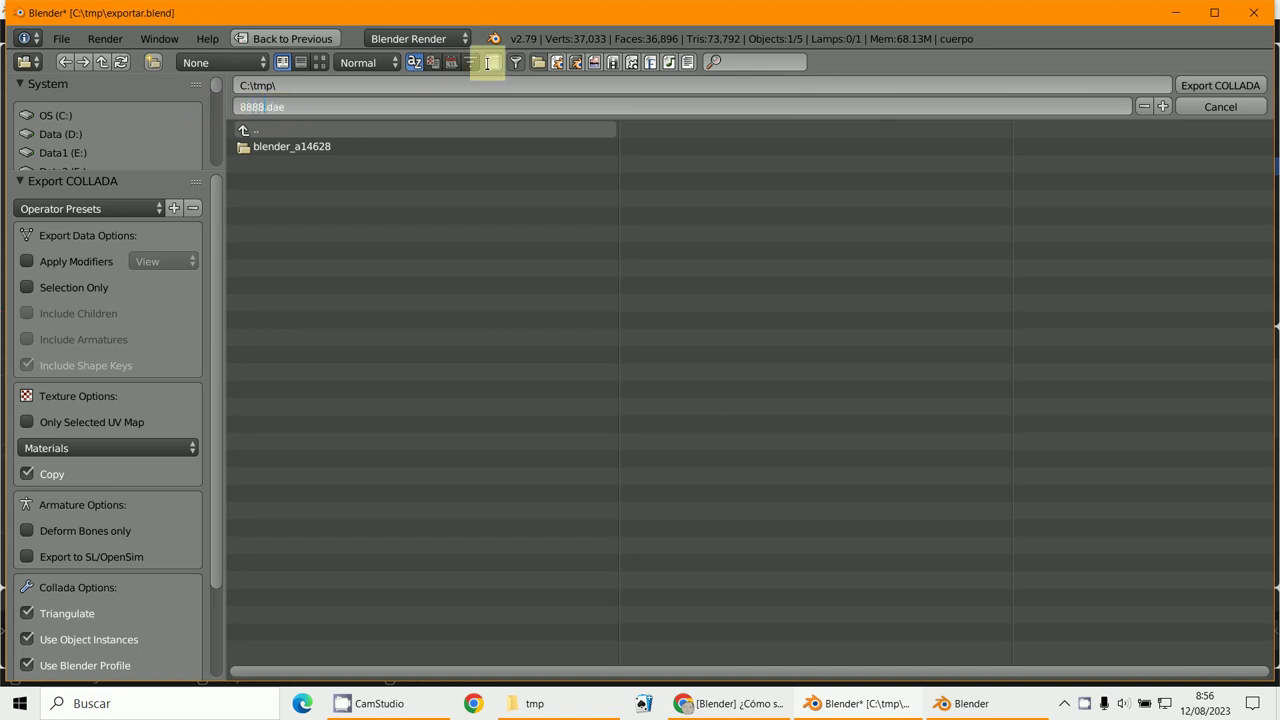
{"action": "left_click", "coordinate": [1218, 88]}
{"action": "scroll", "coordinate": [475, 432], "scroll_direction": "down", "scroll_amount": 2}
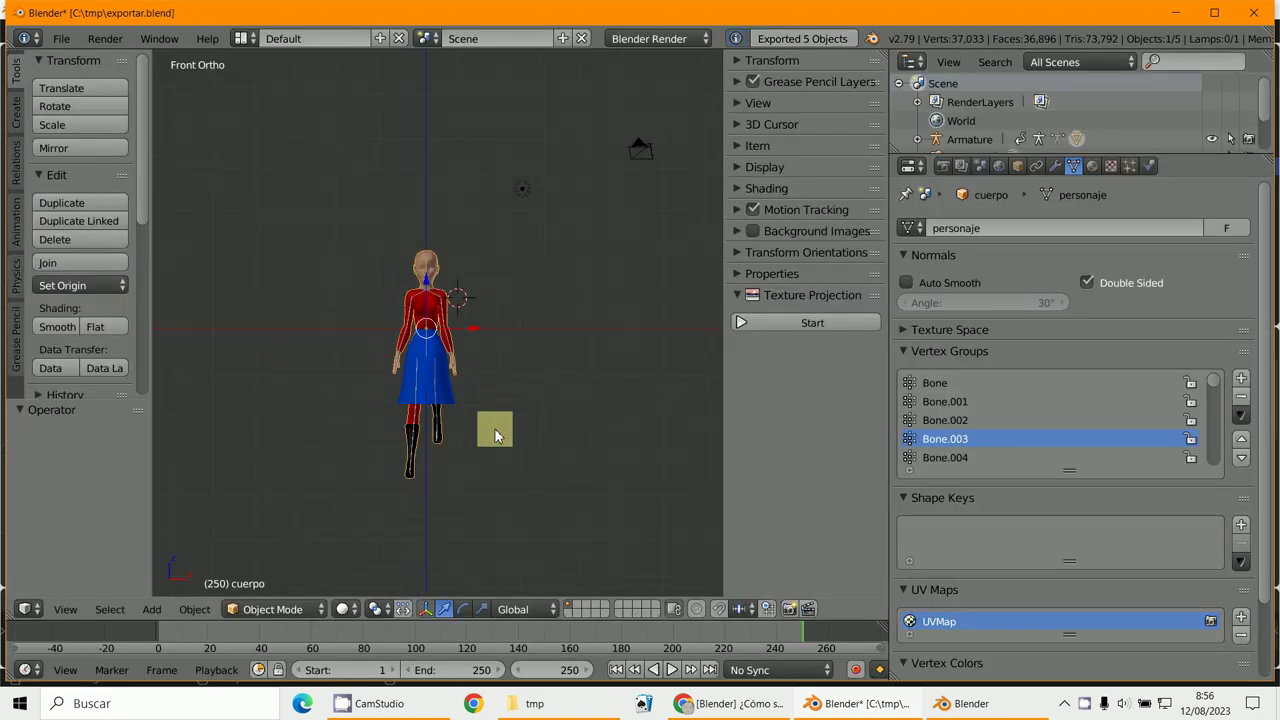
{"action": "middle_click_drag", "start_coordinate": [494, 429], "coordinate": [1174, 137]}
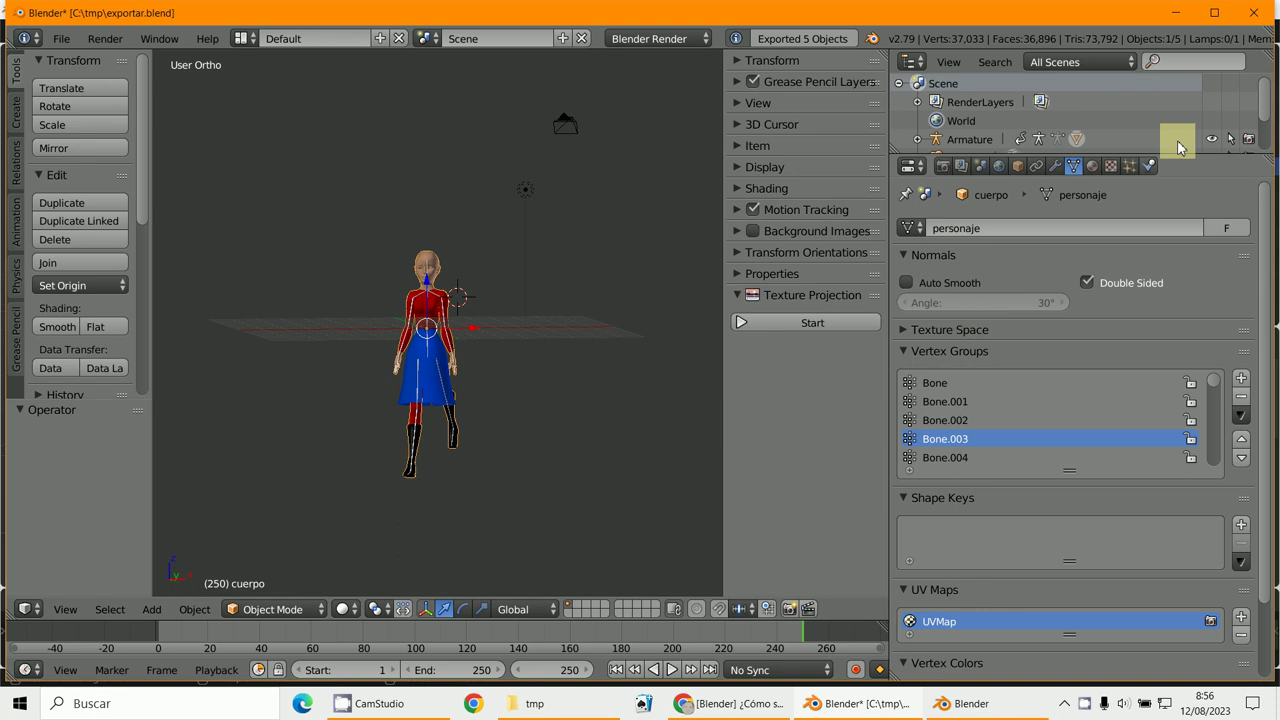
- Return to Blender 3.6 and delete the imported skirt and body meshes from the scene
{"action": "left_click", "coordinate": [1176, 12]}
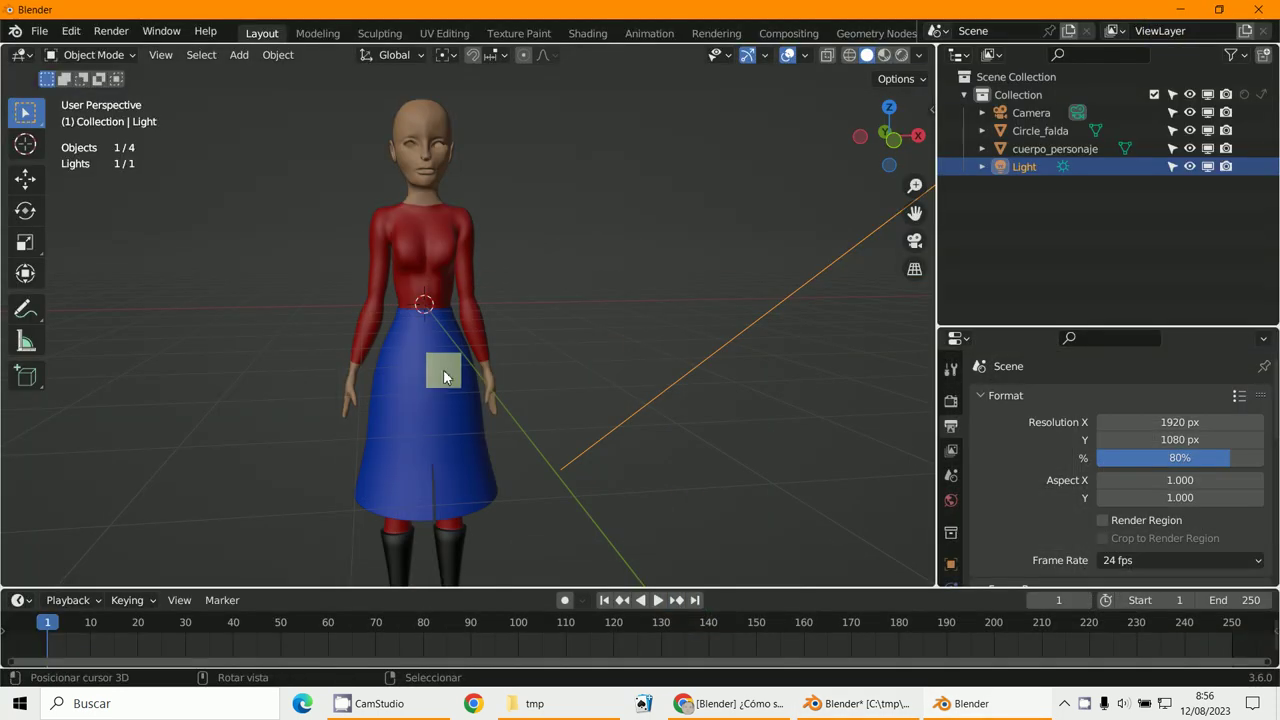
{"action": "left_click", "coordinate": [430, 362]}
{"action": "key", "text": "x"}
{"action": "left_click", "coordinate": [429, 354]}
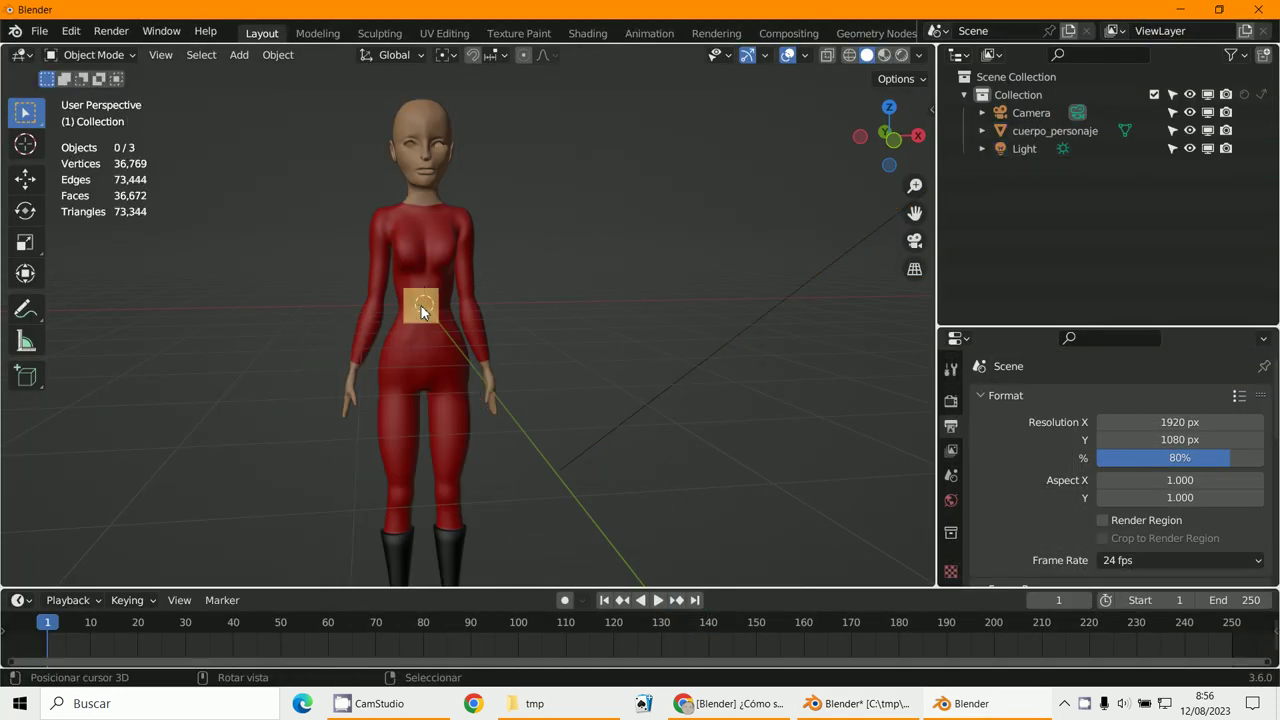
{"action": "left_click", "coordinate": [450, 298]}
{"action": "key", "text": "x"}
{"action": "left_click", "coordinate": [450, 296]}
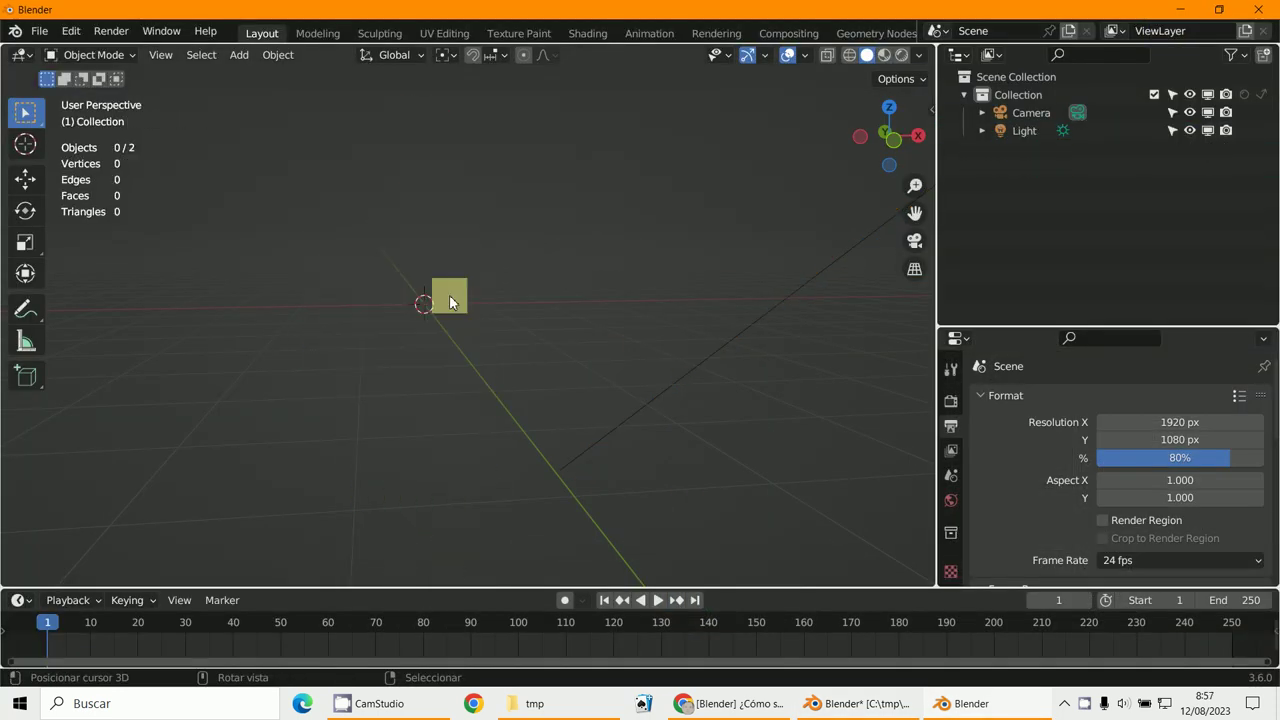
- Import the Collada file 8888.dae from C:\tmp into the scene, viewed from the front
{"action": "key", "text": "KP_1"}
{"action": "left_click", "coordinate": [39, 31]}
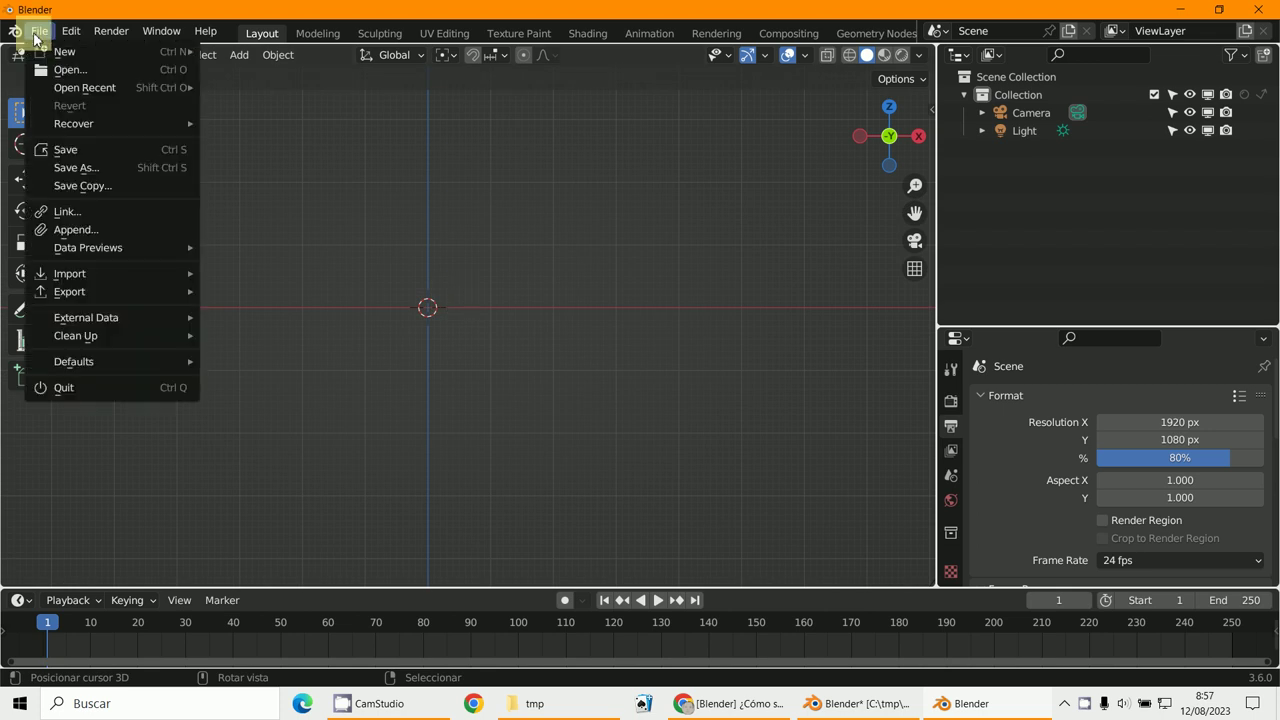
{"action": "mouse_move", "coordinate": [88, 279]}
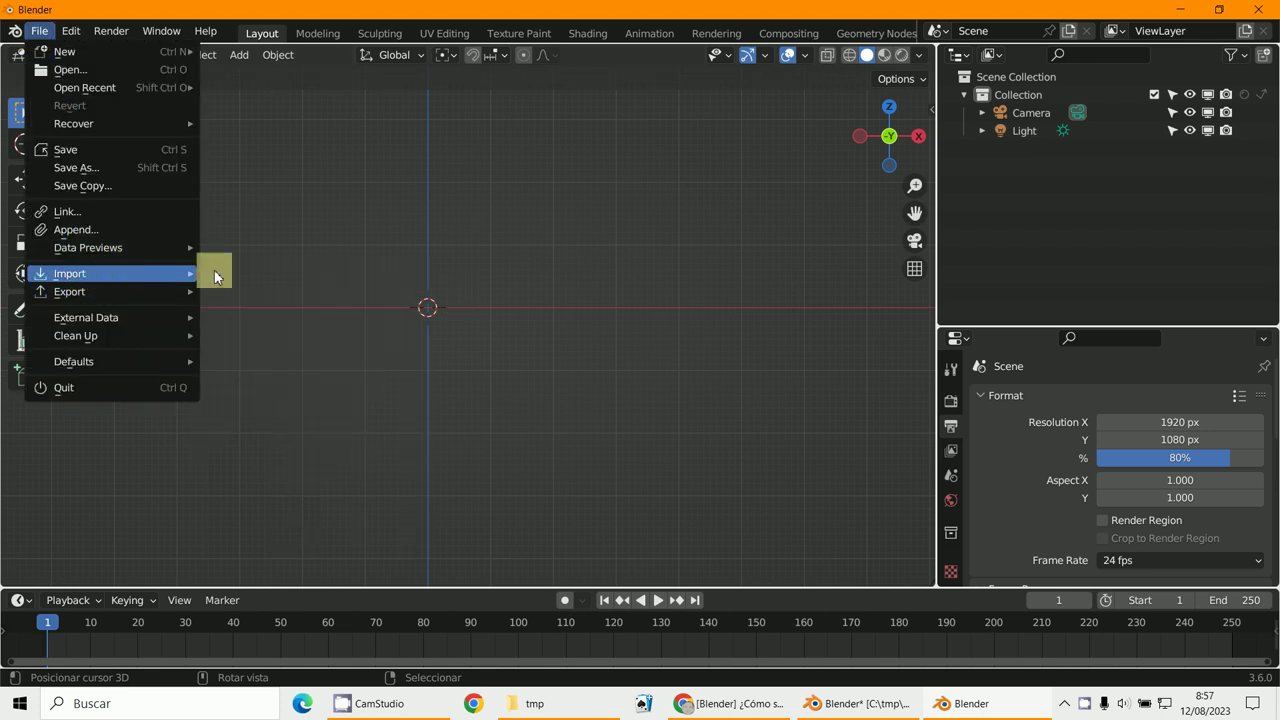
{"action": "left_click", "coordinate": [256, 273]}
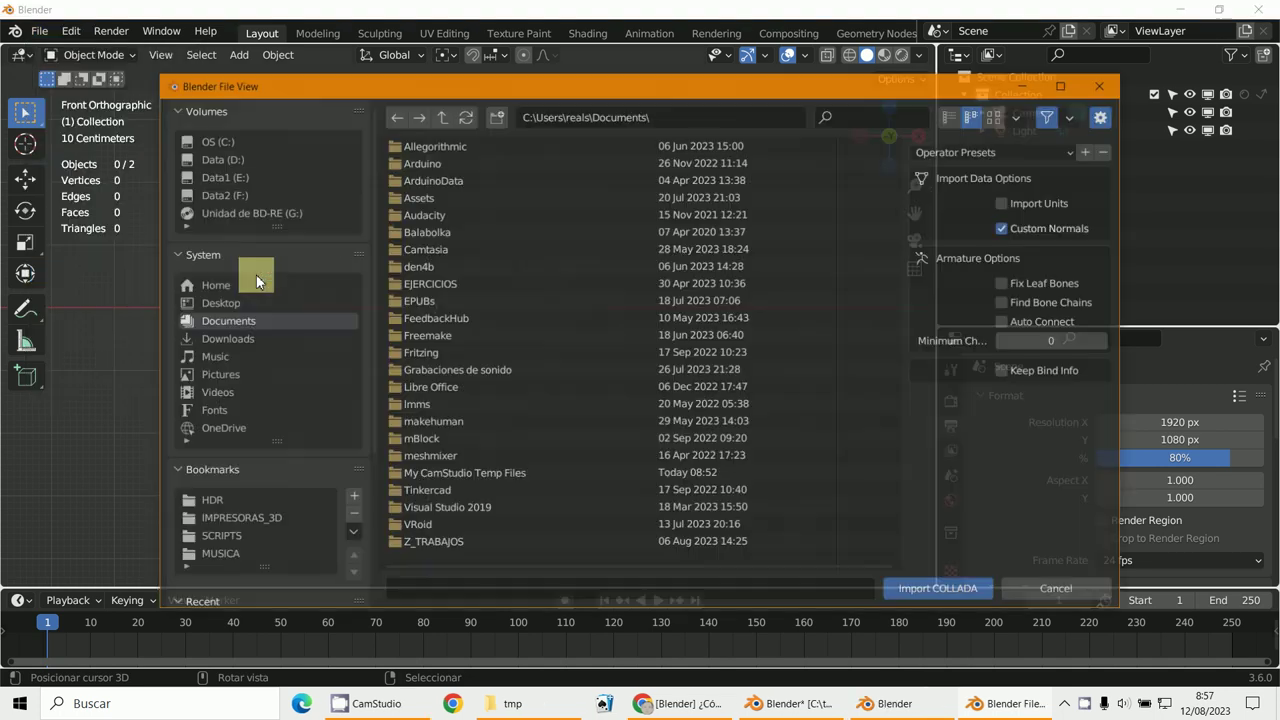
{"action": "left_click", "coordinate": [214, 141]}
{"action": "left_click", "coordinate": [413, 216]}
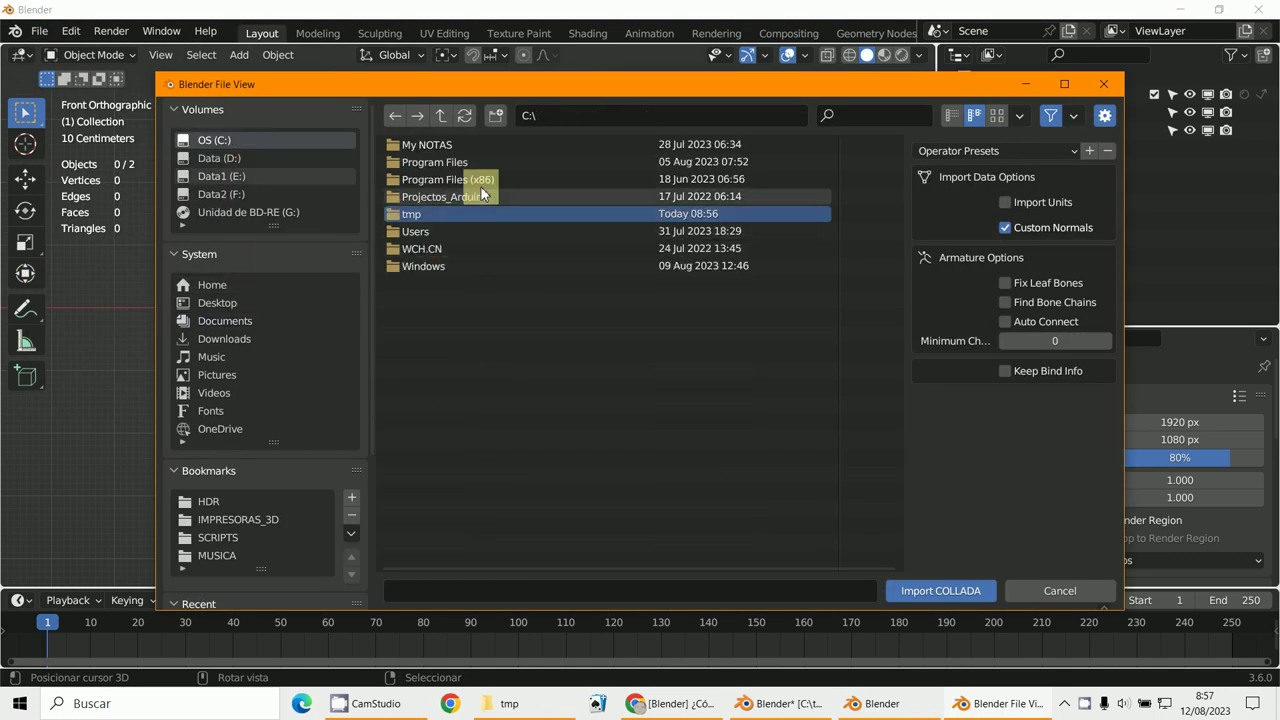
{"action": "double_click", "coordinate": [414, 212]}
{"action": "left_click", "coordinate": [428, 174]}
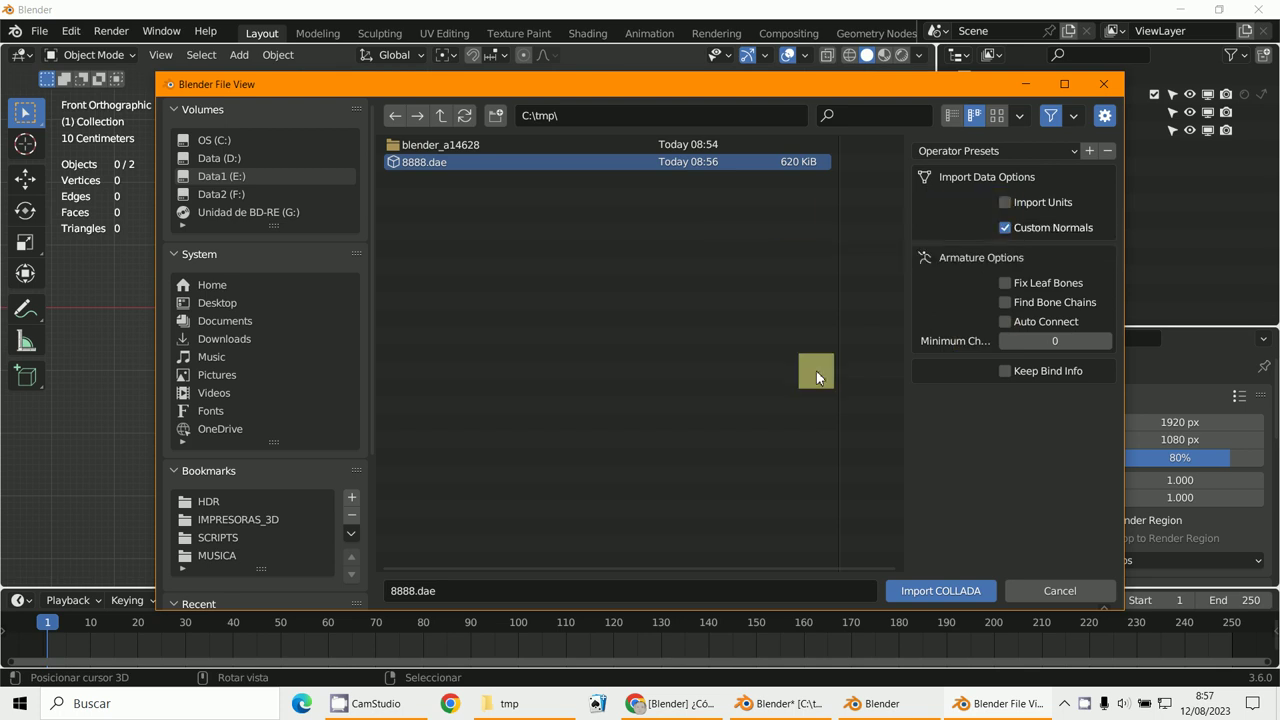
{"action": "left_click", "coordinate": [944, 593]}
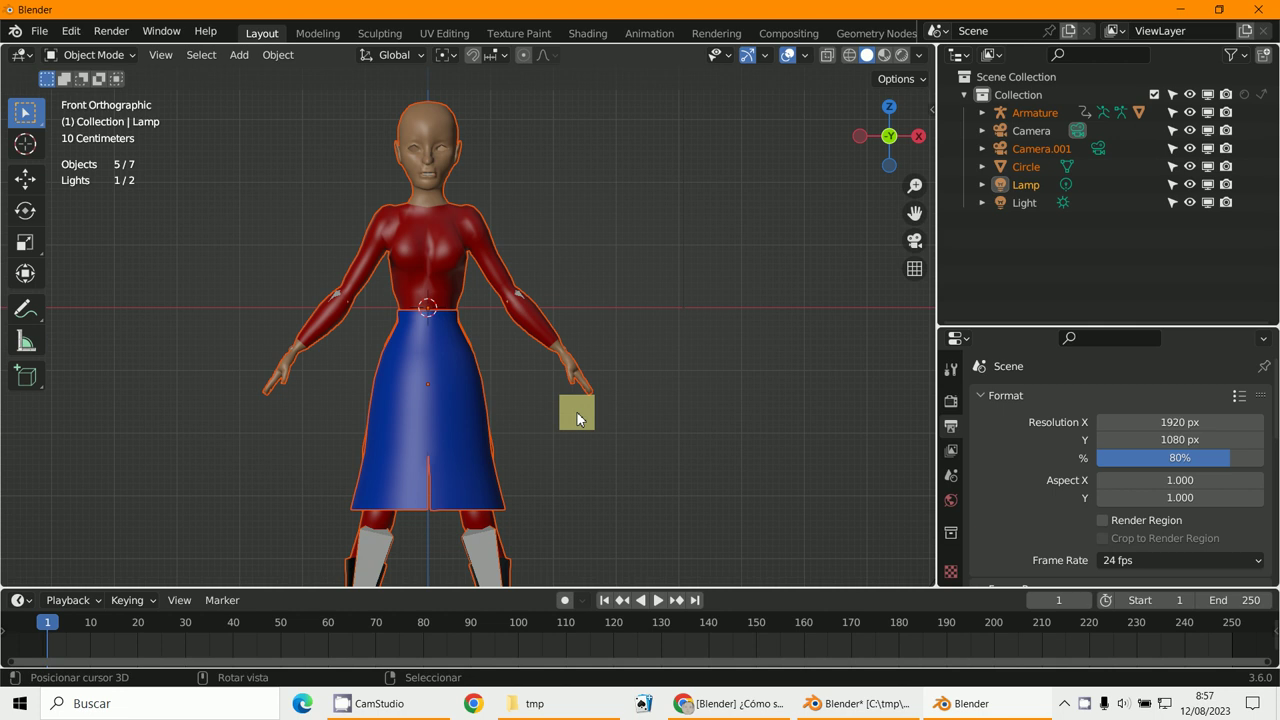
- Select the imported armature and examine the character and its bones up close and from the side
{"action": "scroll", "coordinate": [565, 414], "scroll_direction": "up", "scroll_amount": 2}
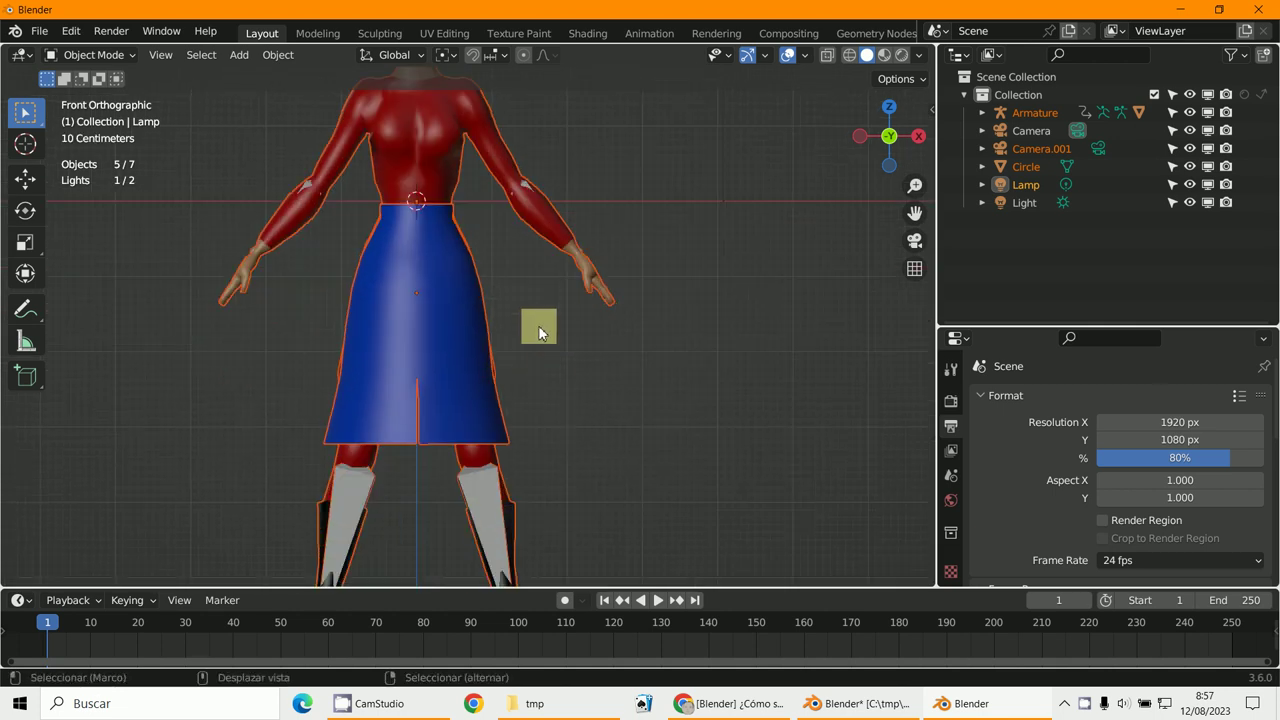
{"action": "left_click", "coordinate": [495, 530]}
{"action": "scroll", "coordinate": [620, 409], "scroll_direction": "down", "scroll_amount": 3}
{"action": "middle_click_drag", "start_coordinate": [620, 409], "coordinate": [480, 443]}
{"action": "scroll", "coordinate": [422, 390], "scroll_direction": "up", "scroll_amount": 3}
{"action": "scroll", "coordinate": [480, 443], "scroll_direction": "up", "scroll_amount": 4}
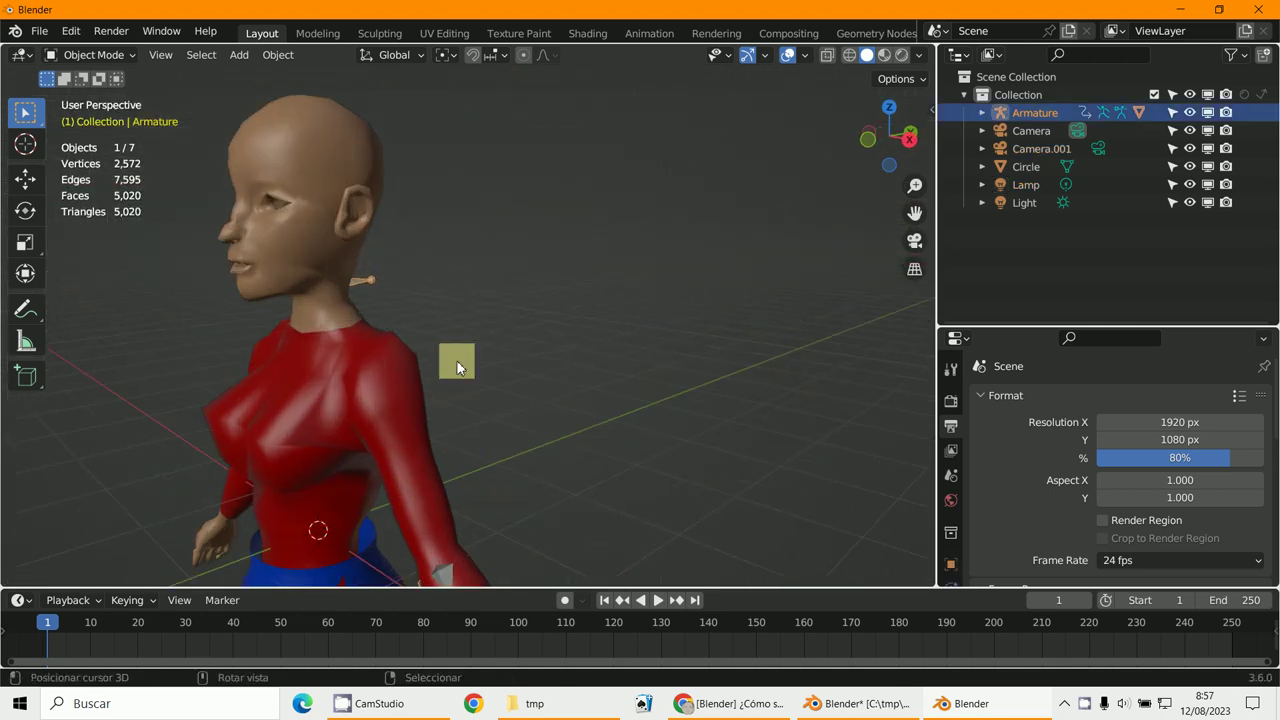
{"action": "scroll", "coordinate": [360, 288], "scroll_direction": "down", "scroll_amount": 4}
{"action": "middle_click_drag", "start_coordinate": [358, 282], "coordinate": [277, 363]}
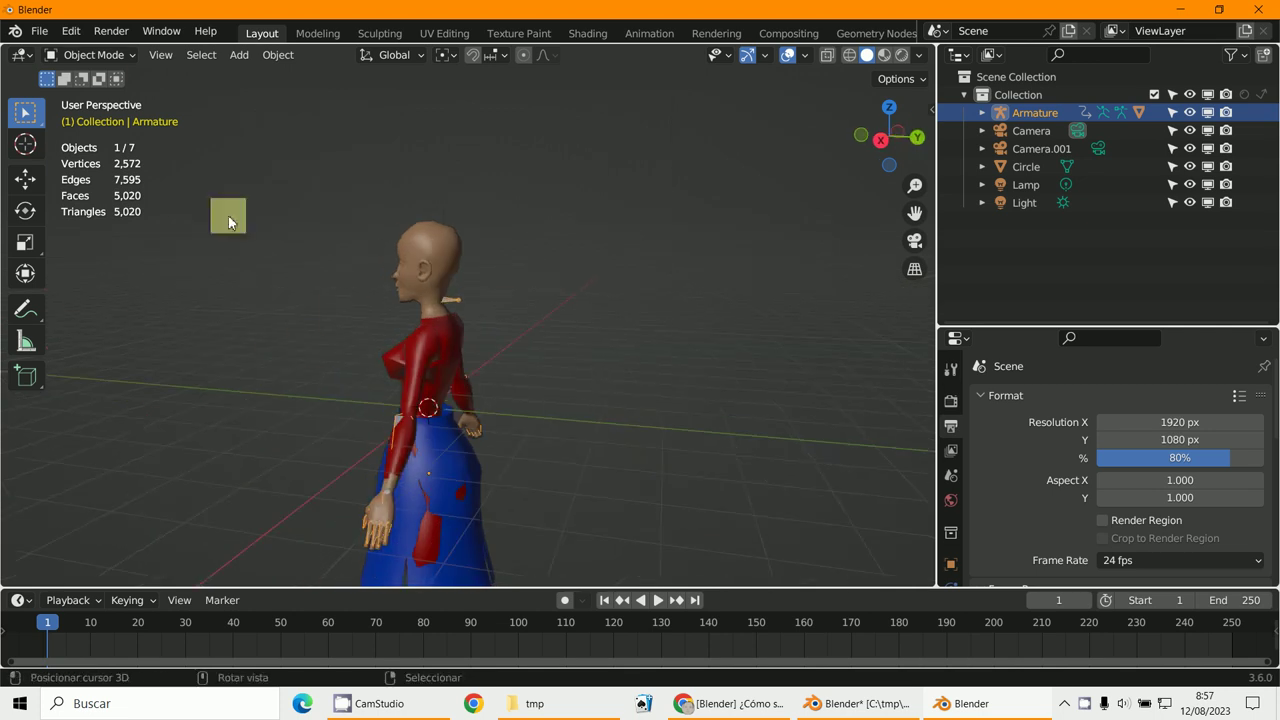
- Put the armature in Pose Mode, select all its bones and try moving them to test the rig
{"action": "left_click", "coordinate": [108, 60]}
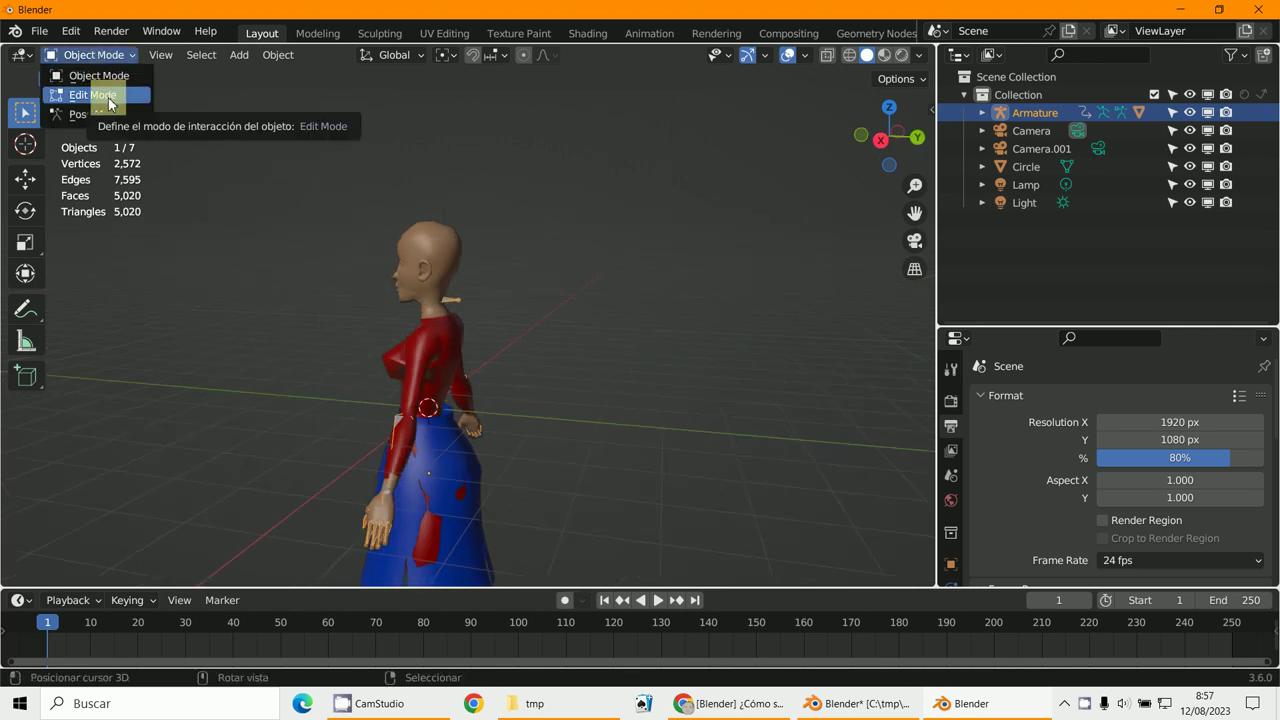
{"action": "left_click", "coordinate": [113, 116]}
{"action": "scroll", "coordinate": [467, 340], "scroll_direction": "down", "scroll_amount": 2}
{"action": "middle_click_drag", "start_coordinate": [467, 340], "coordinate": [640, 380], "text": "shift"}
{"action": "key", "text": "a"}
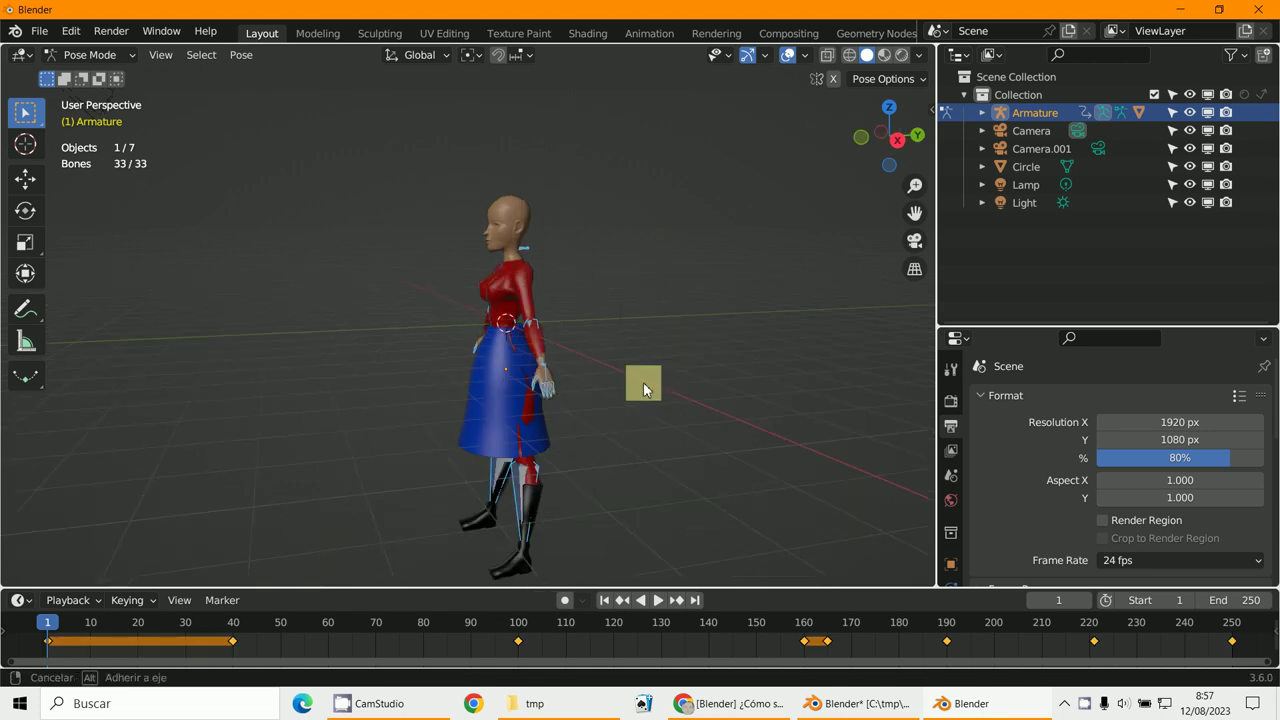
{"action": "key", "text": "space"}
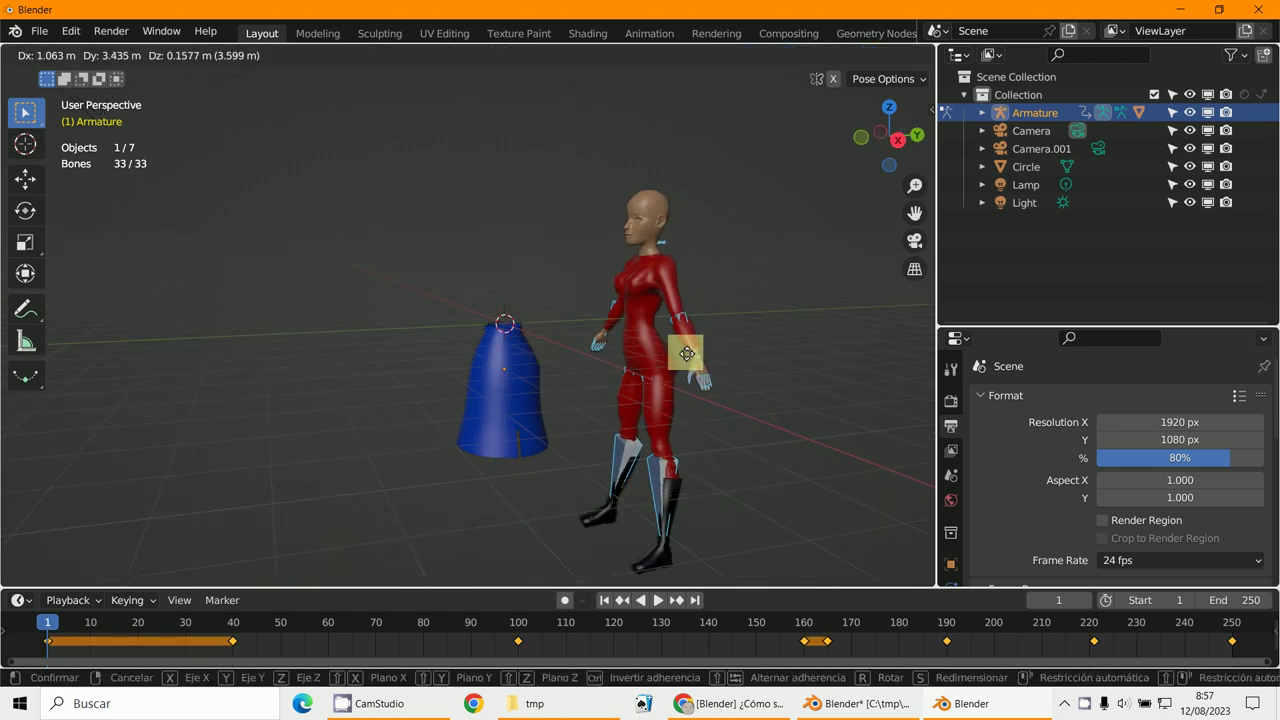
{"action": "key", "text": "Escape"}
- Check the imported parts by selecting an upper-body bone, the skirt and the body mesh in turn
{"action": "middle_click_drag", "start_coordinate": [537, 338], "coordinate": [563, 314]}
{"action": "left_click", "coordinate": [517, 263]}
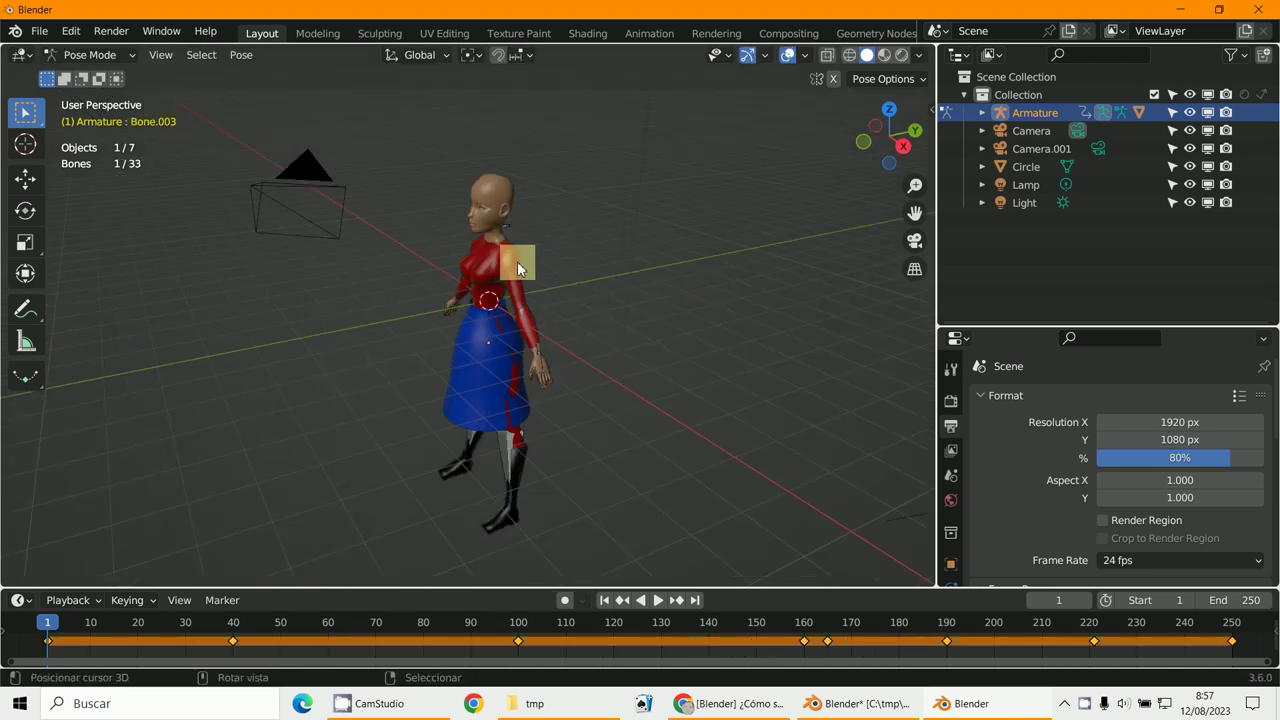
{"action": "middle_click_drag", "start_coordinate": [506, 276], "coordinate": [614, 317]}
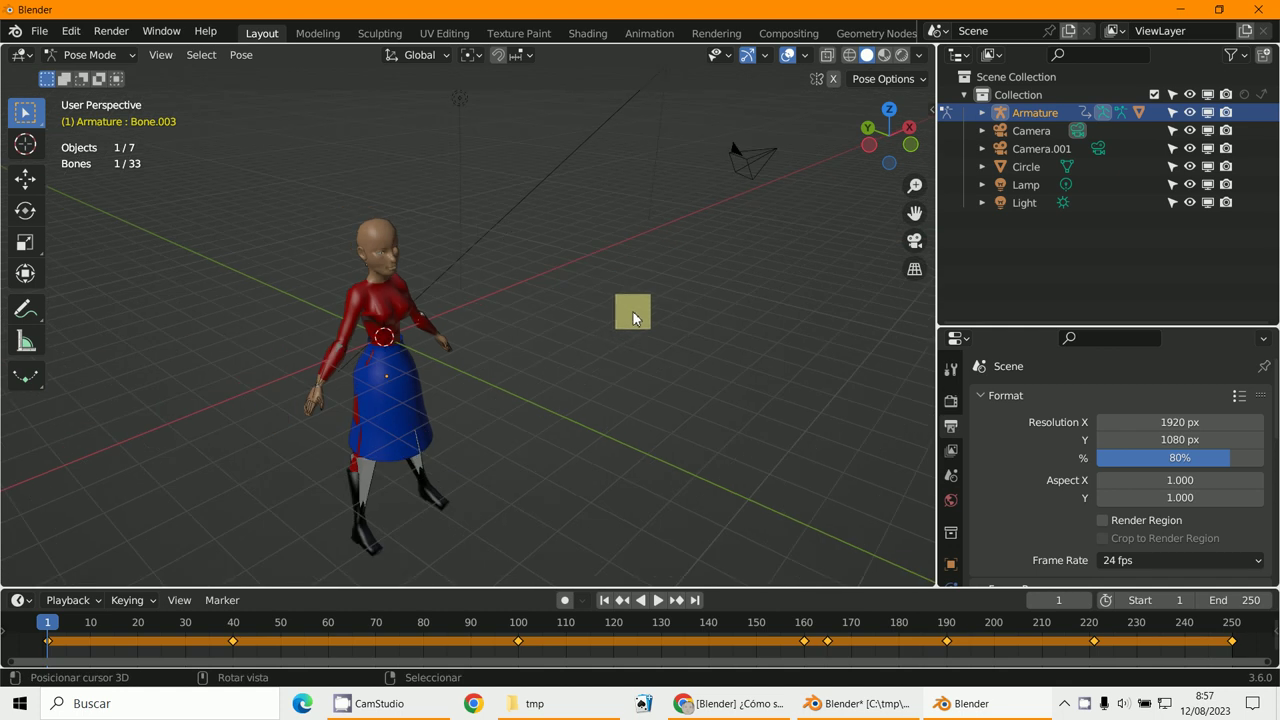
{"action": "key", "text": "KP_1"}
{"action": "scroll", "coordinate": [632, 310], "scroll_direction": "up", "scroll_amount": 1}
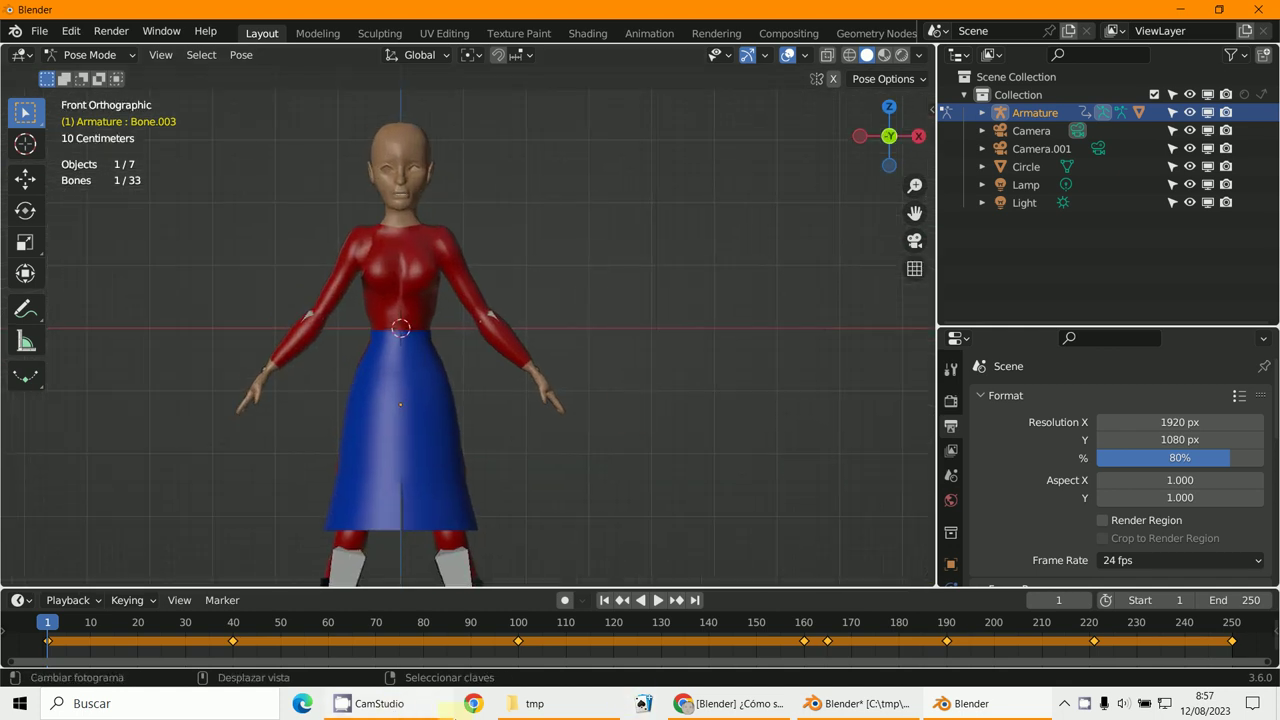
{"action": "left_click", "coordinate": [363, 380]}
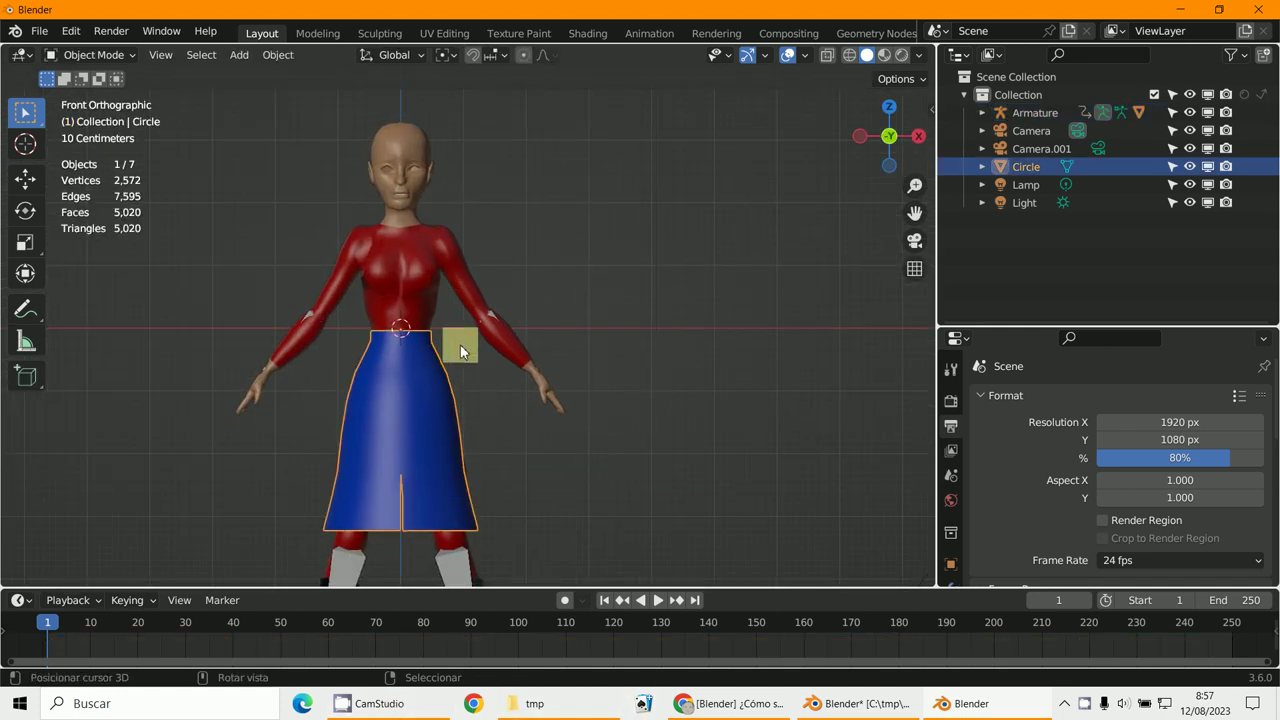
{"action": "scroll", "coordinate": [447, 314], "scroll_direction": "down", "scroll_amount": 1}
{"action": "middle_click_drag", "start_coordinate": [447, 314], "coordinate": [434, 286]}
{"action": "scroll", "coordinate": [430, 266], "scroll_direction": "up", "scroll_amount": 3}
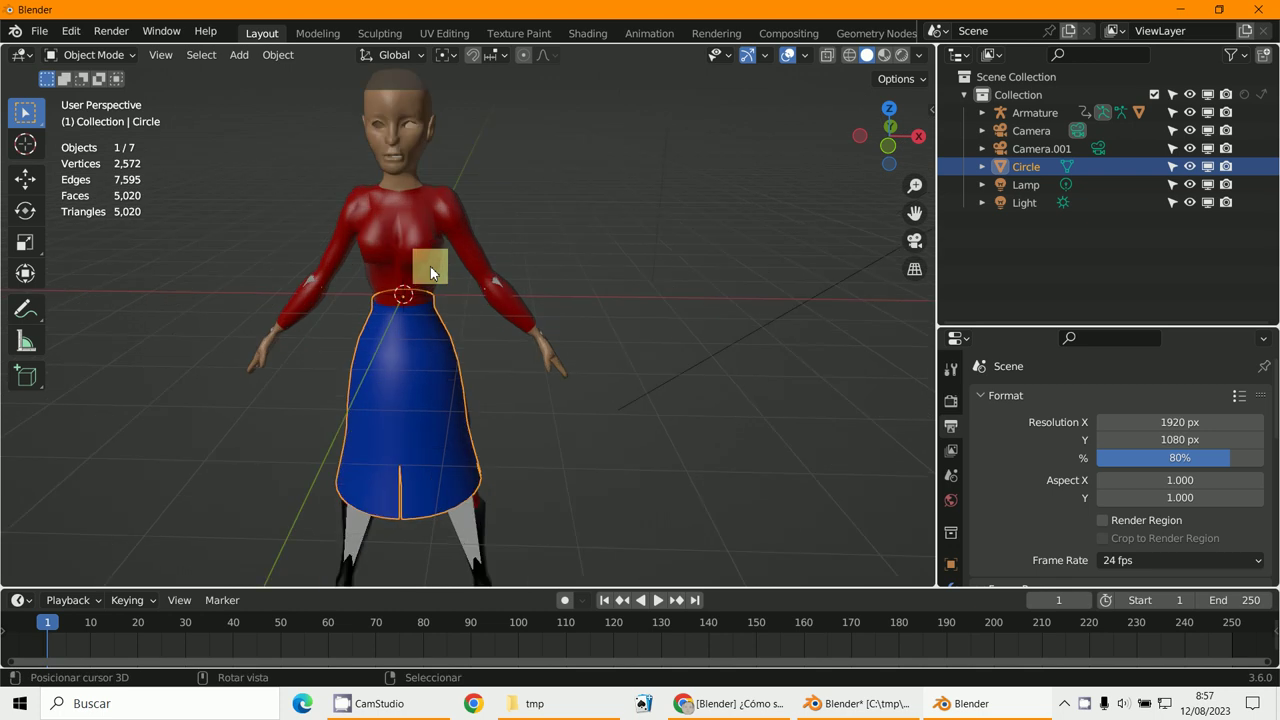
{"action": "left_click", "coordinate": [428, 135]}
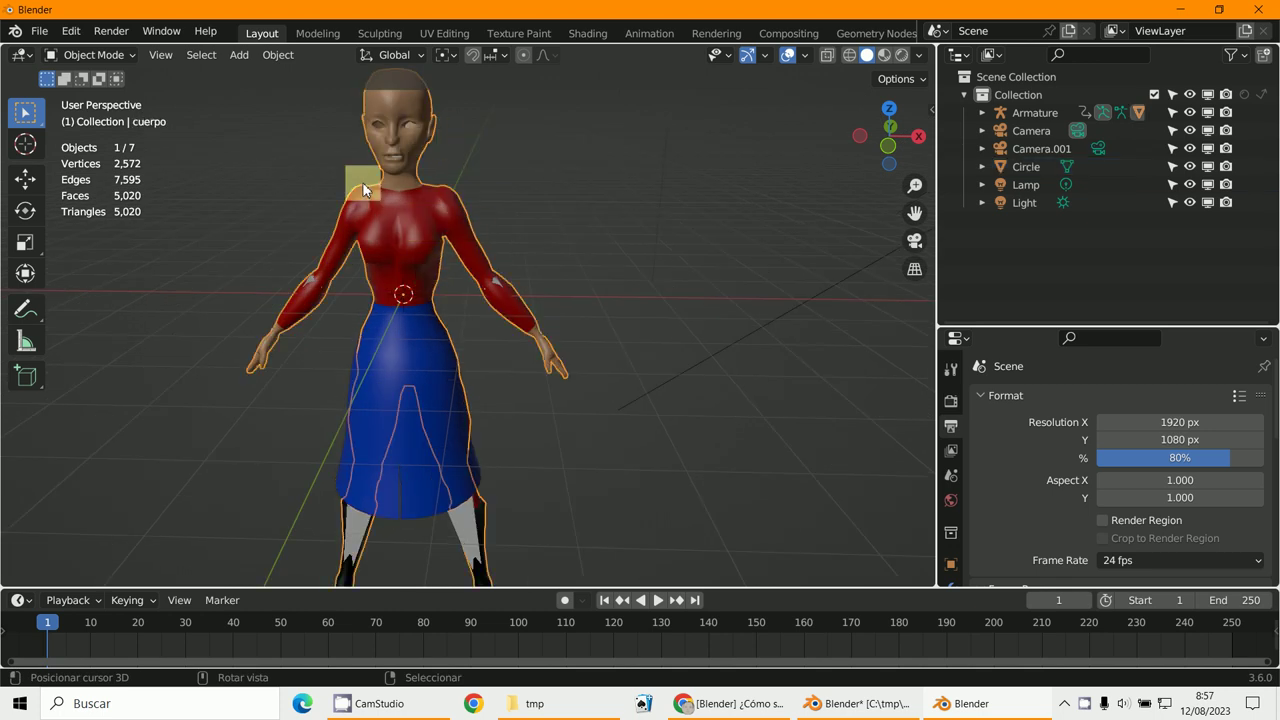
- Select the armature, switch it to Edit Mode and move all its bones away from the body, behind the character
{"action": "scroll", "coordinate": [410, 420], "scroll_direction": "down", "scroll_amount": 3}
{"action": "left_click", "coordinate": [466, 468]}
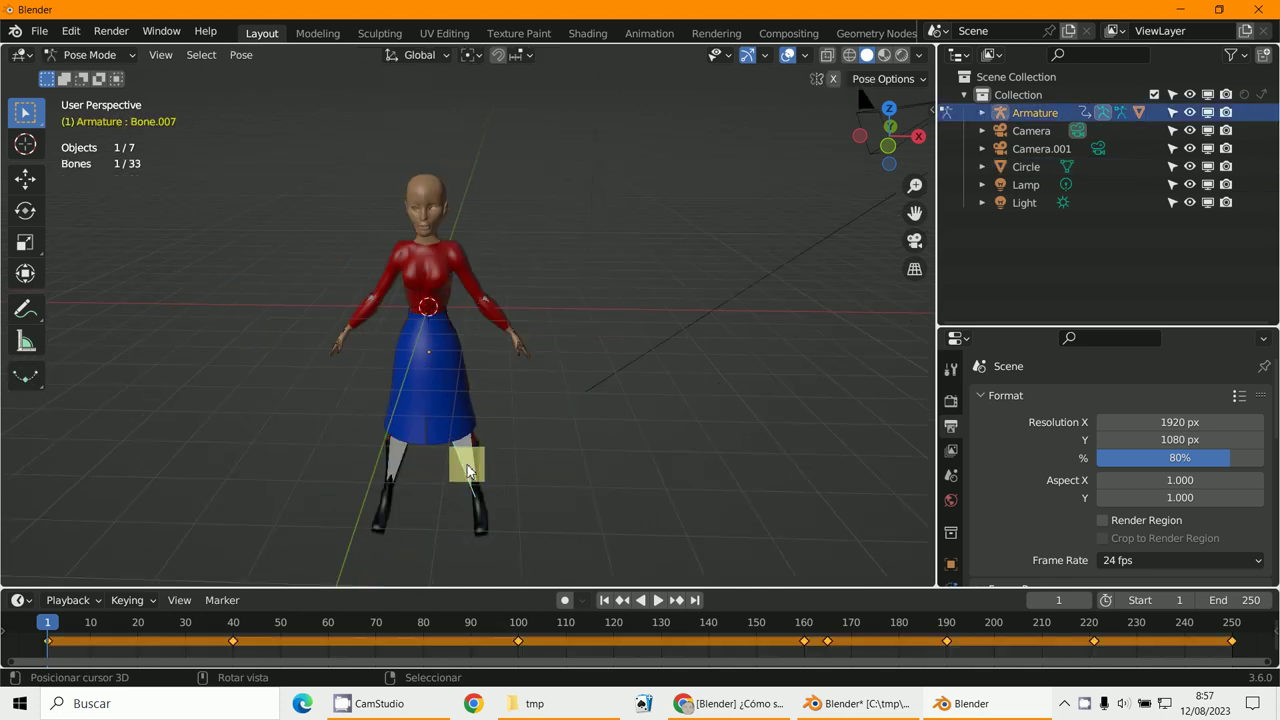
{"action": "middle_click_drag", "start_coordinate": [591, 477], "coordinate": [587, 503]}
{"action": "scroll", "coordinate": [600, 491], "scroll_direction": "up", "scroll_amount": 3}
{"action": "scroll", "coordinate": [587, 503], "scroll_direction": "up", "scroll_amount": 2}
{"action": "left_click", "coordinate": [90, 54]}
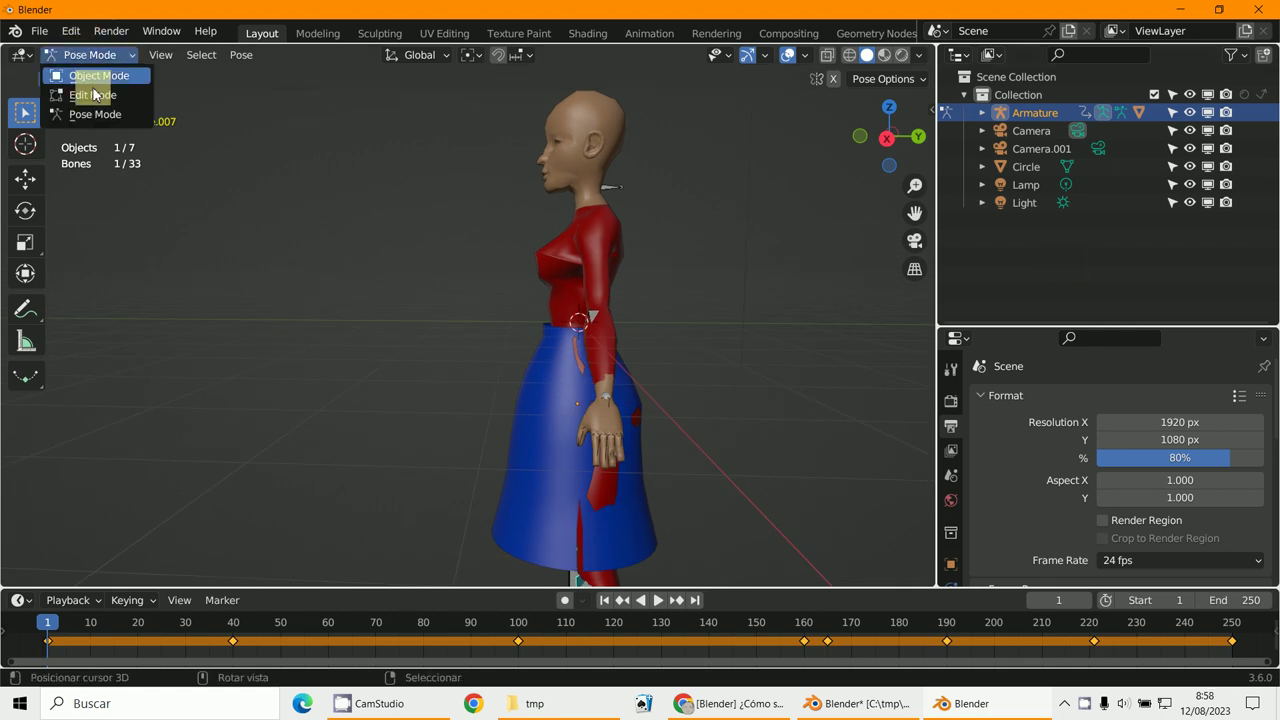
{"action": "left_click", "coordinate": [88, 90]}
{"action": "scroll", "coordinate": [549, 364], "scroll_direction": "down", "scroll_amount": 3}
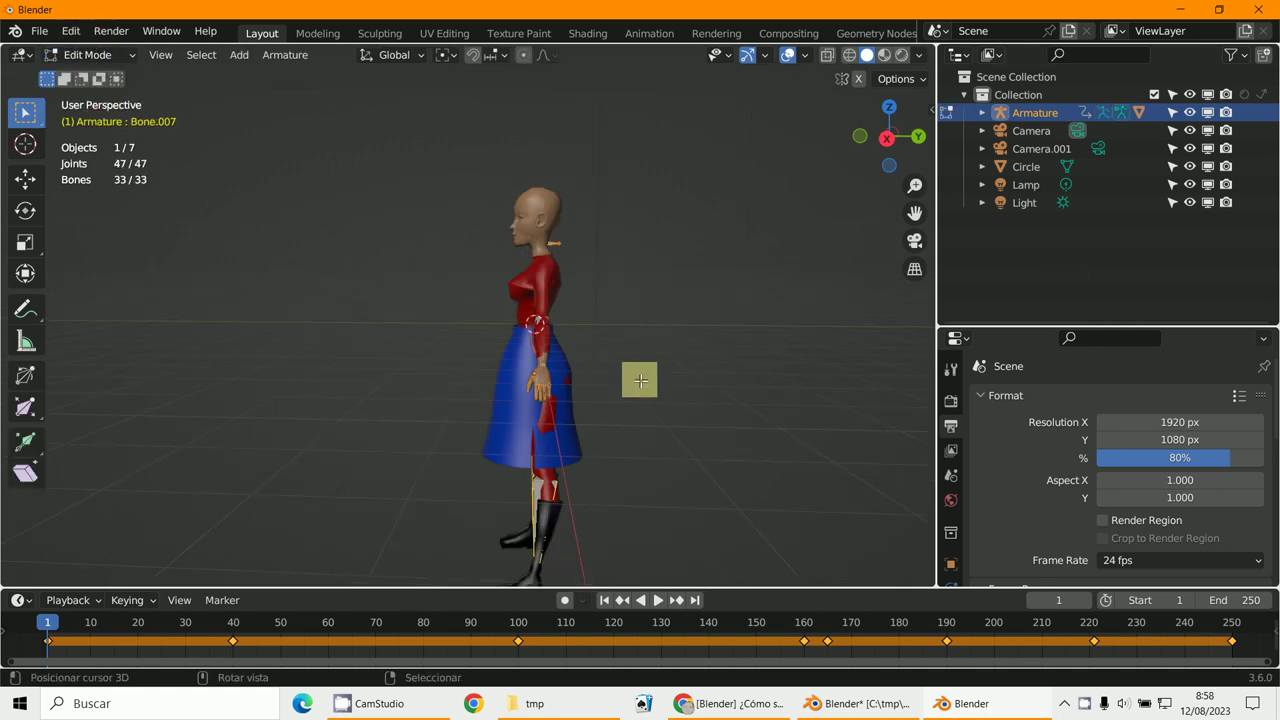
{"action": "key", "text": "g"}
{"action": "left_click", "coordinate": [780, 363]}
{"action": "middle_click_drag", "start_coordinate": [780, 363], "coordinate": [769, 398]}
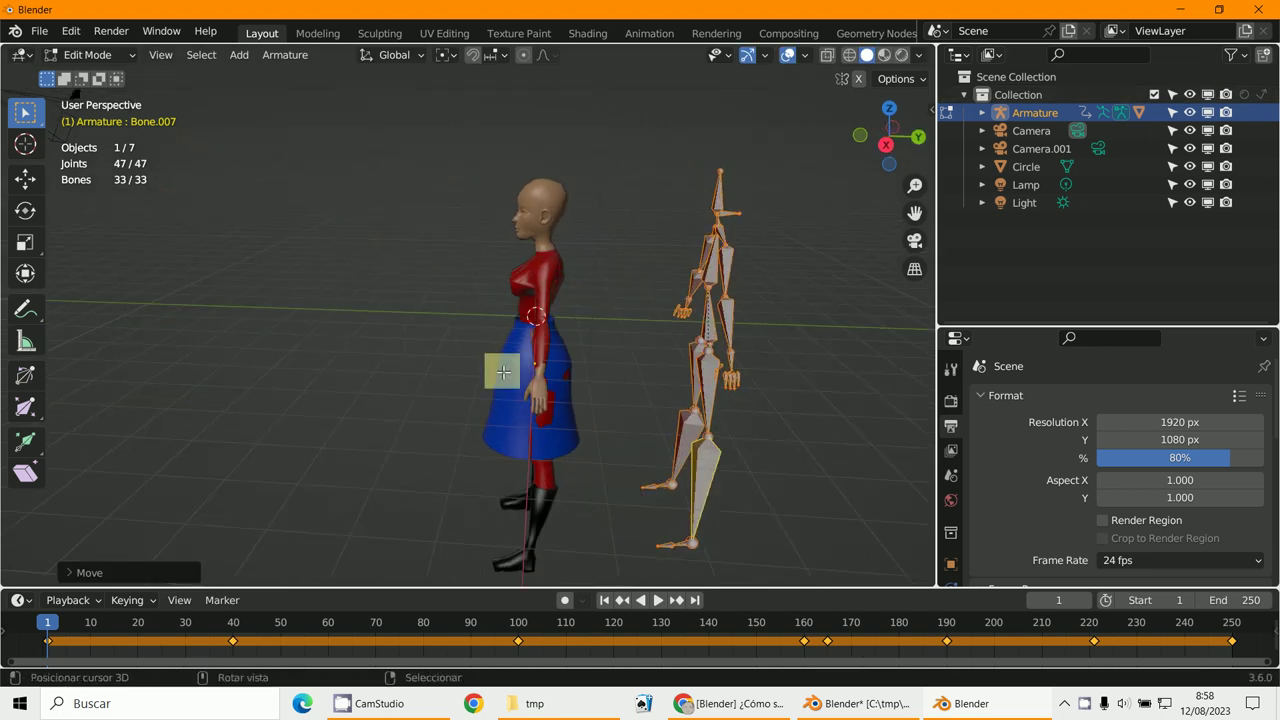
{"action": "middle_click_drag", "start_coordinate": [557, 388], "coordinate": [10, 123]}
{"action": "left_click", "coordinate": [39, 39]}
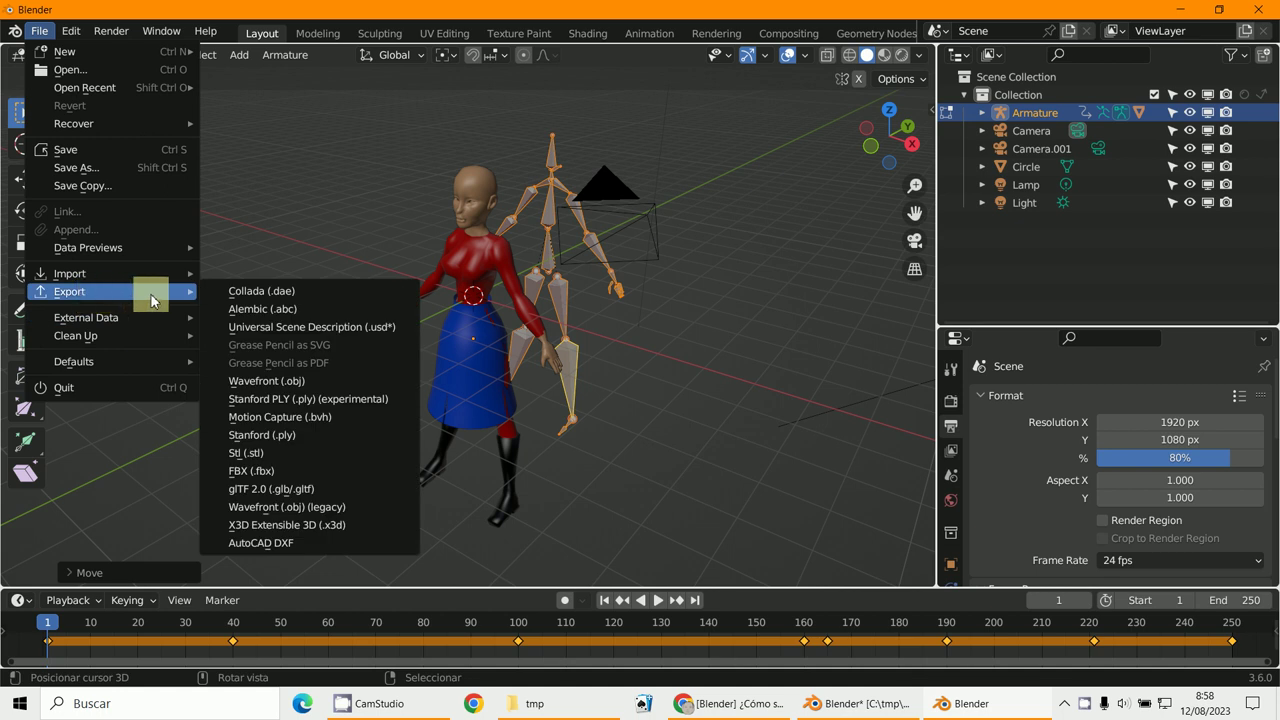
{"action": "mouse_move", "coordinate": [76, 276]}
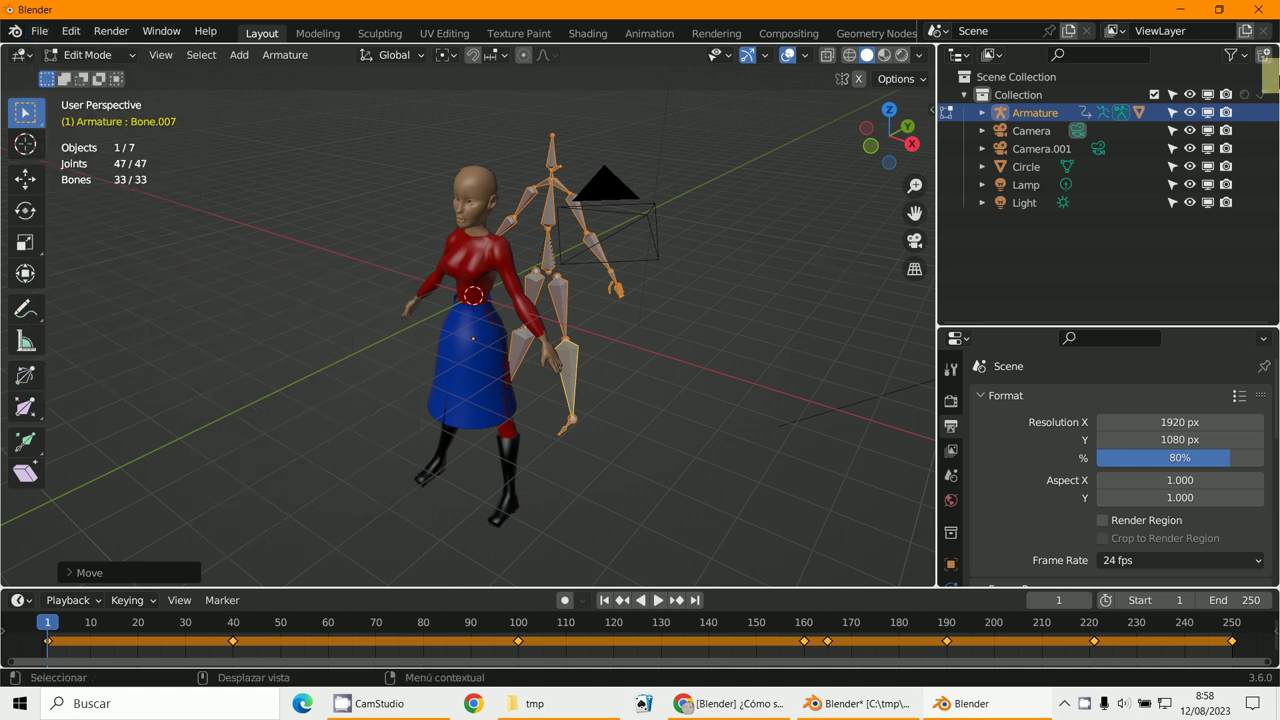
{"action": "left_click", "coordinate": [350, 703]}
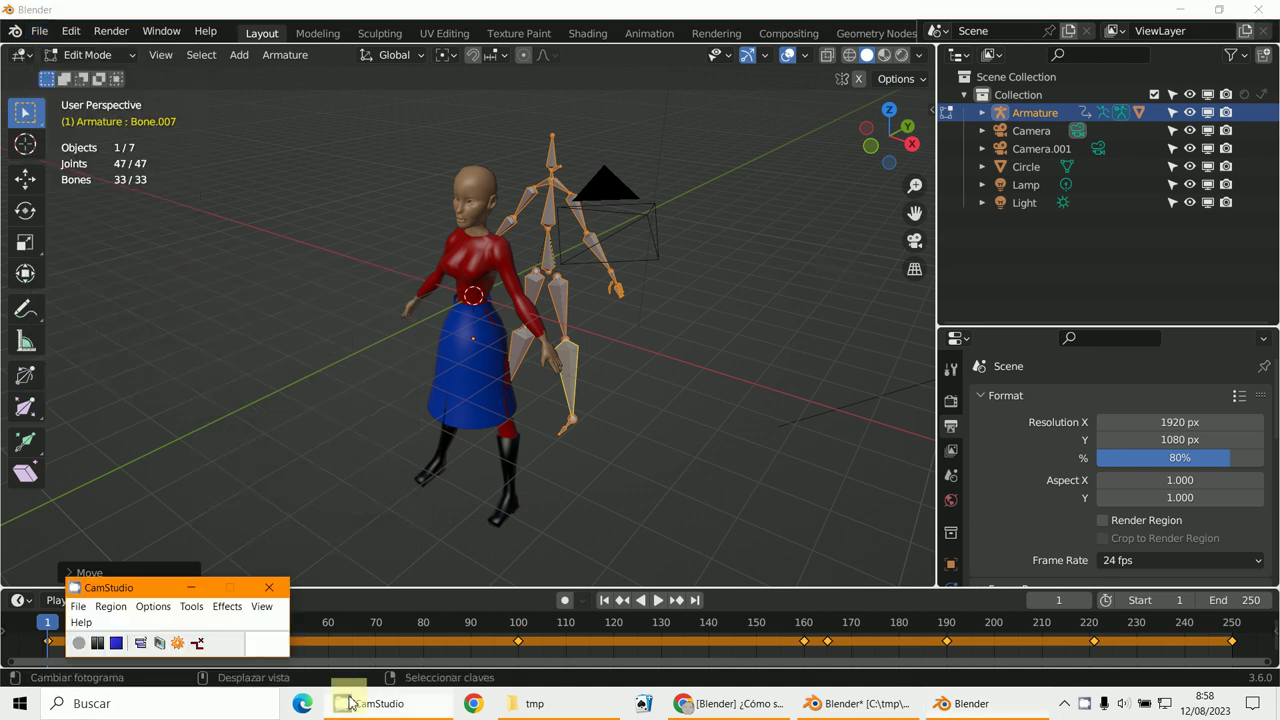